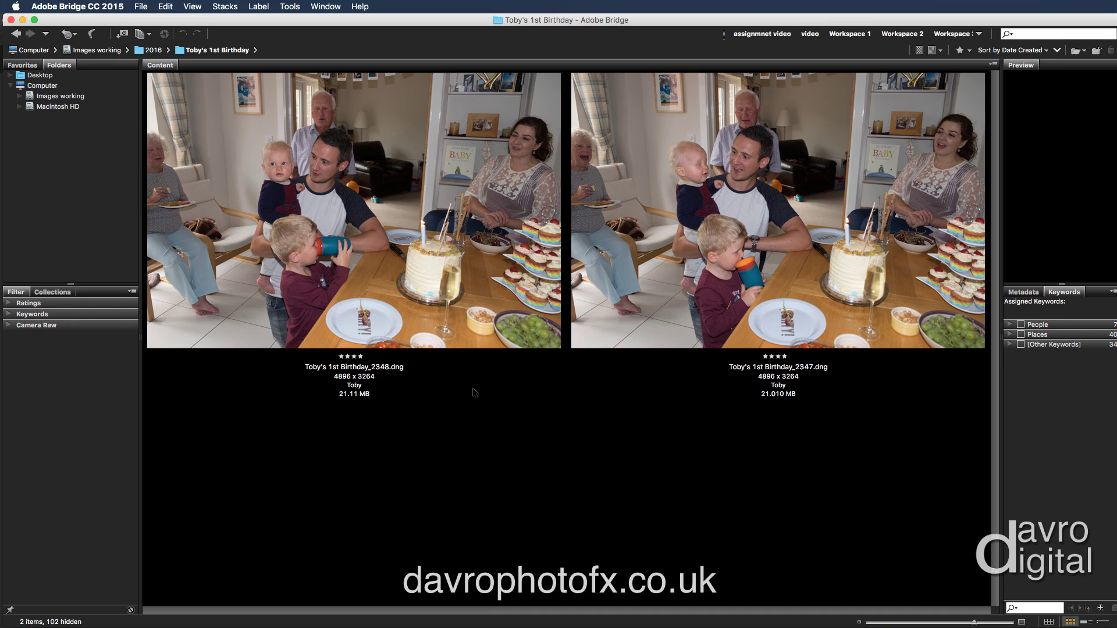
# Step: In Bridge, select both Toby's 1st Birthday_2347.dng and Toby's 1st Birthday_2348.dng
pyautogui.click(632, 267)
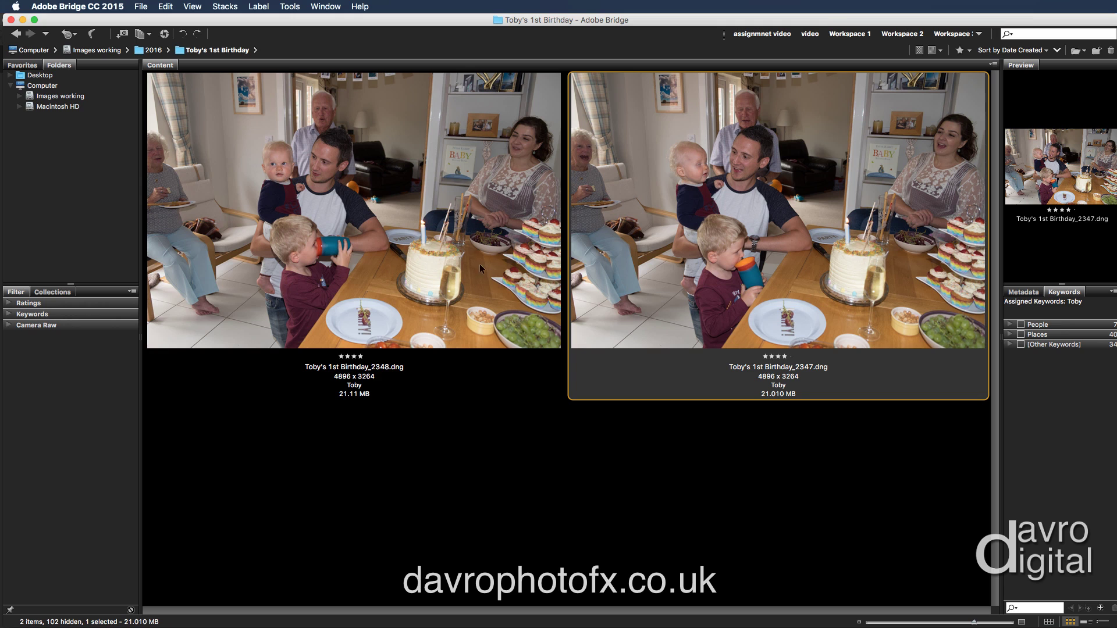
pyautogui.keyDown('shift'); pyautogui.click(463, 219); pyautogui.keyUp('shift')
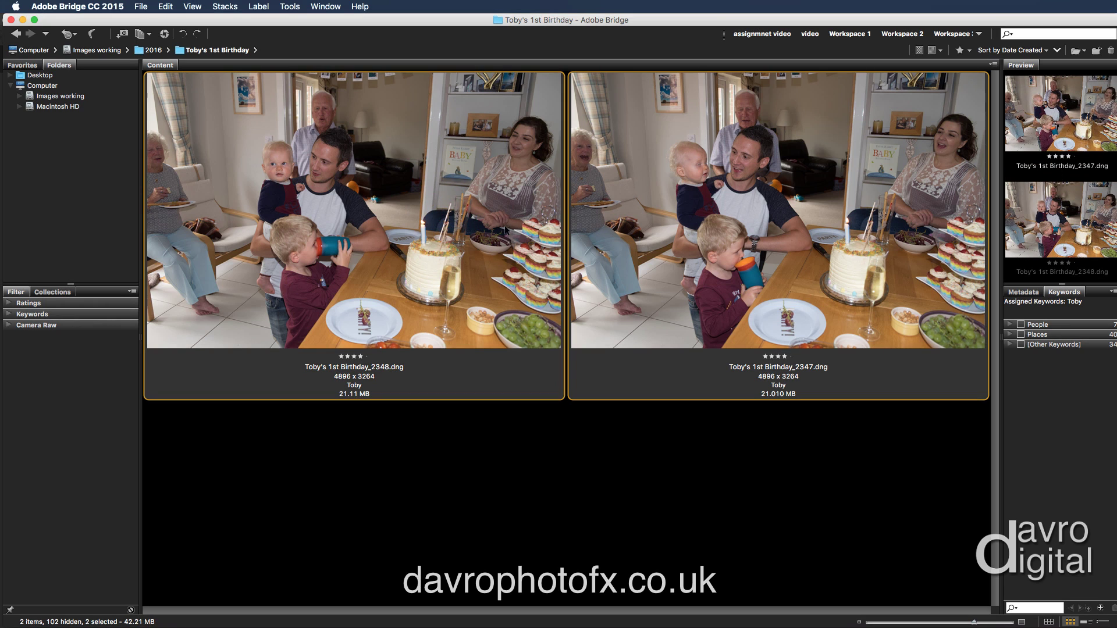
pyautogui.click(290, 7)
# Step: Load both selected DNGs into Photoshop as layers of one new document
pyautogui.moveTo(300, 126)
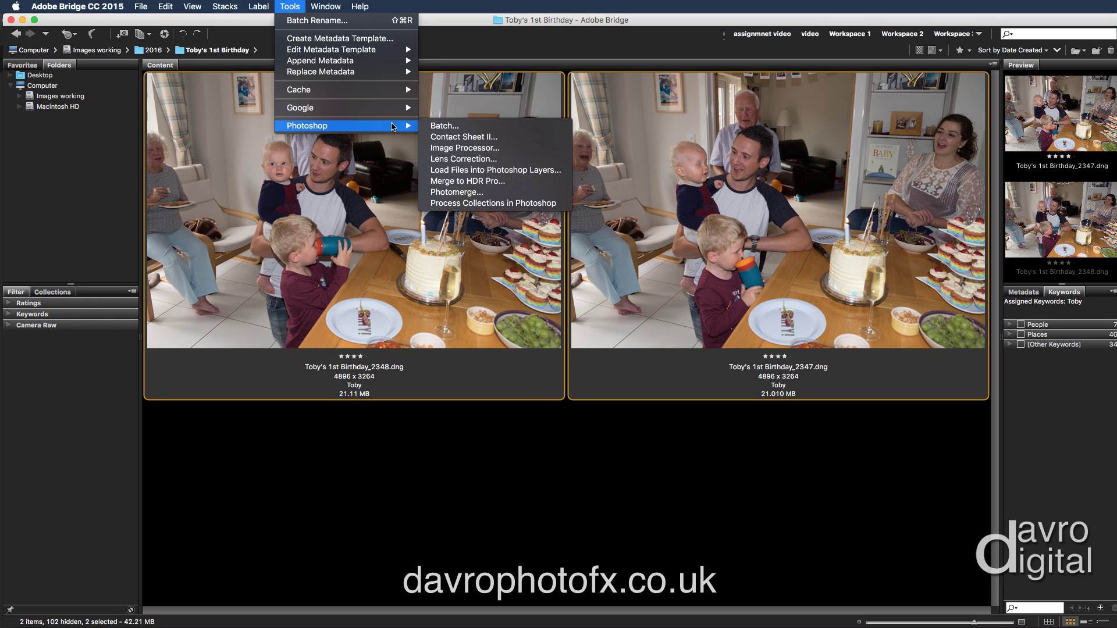
pyautogui.click(476, 171)
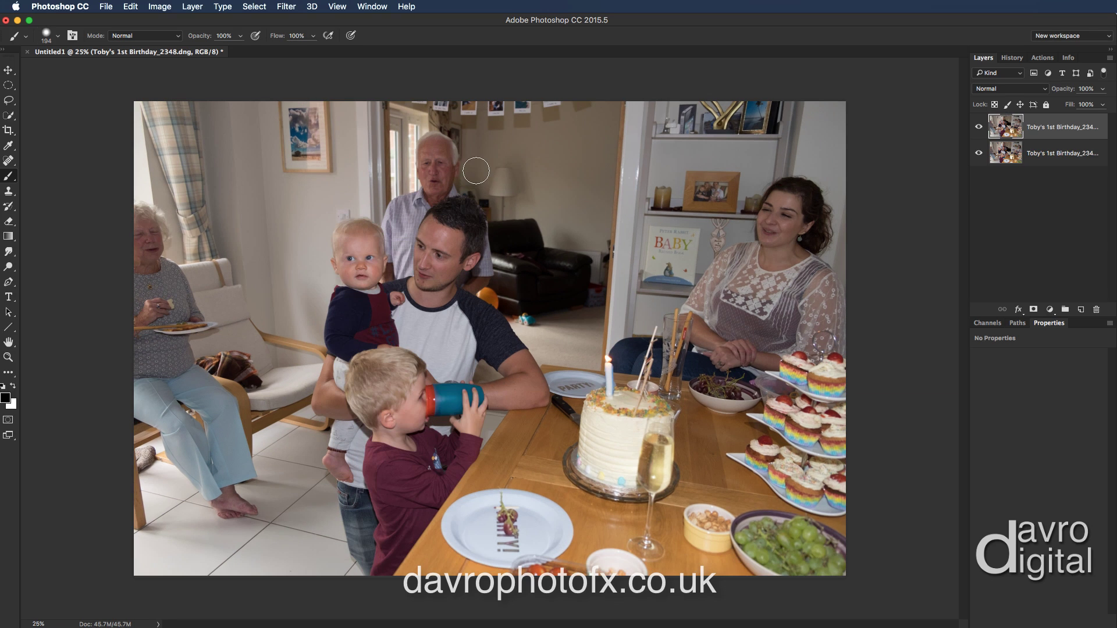
# Step: Compare the two shots by toggling the top layer, fit to screen, then select both layers
pyautogui.click(979, 130)
pyautogui.click(978, 129)
pyautogui.click(978, 129)
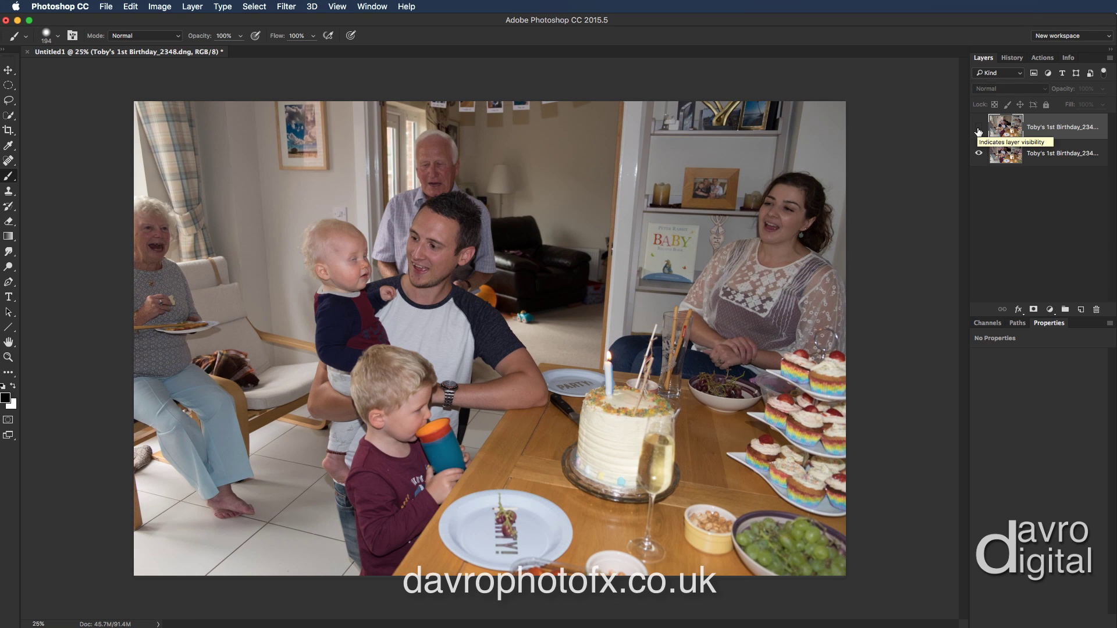
pyautogui.click(978, 131)
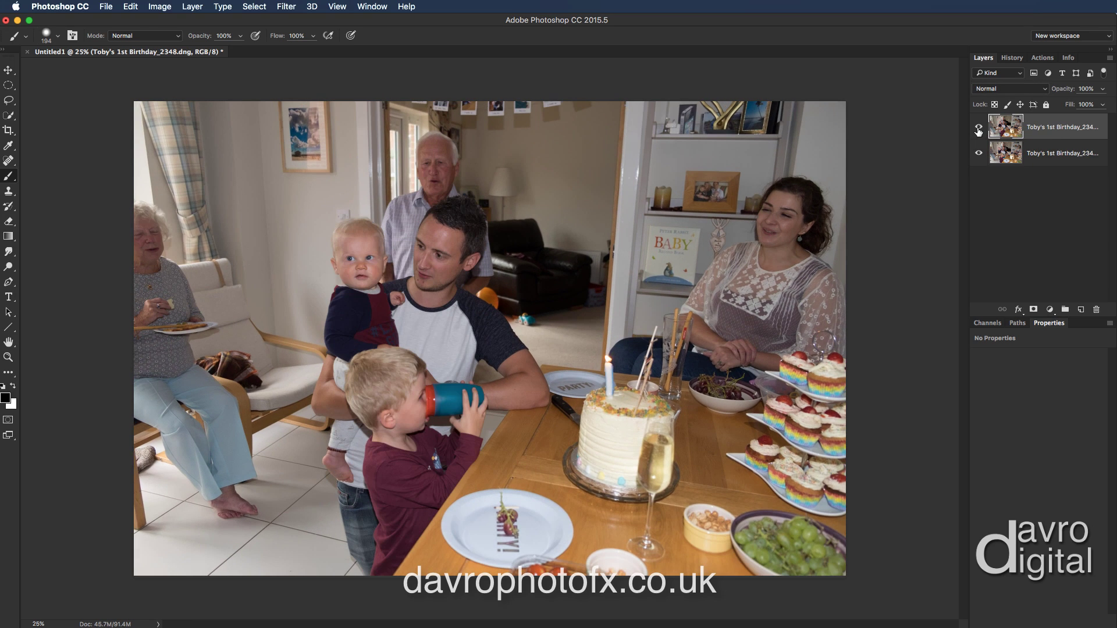
pyautogui.press('super+0')
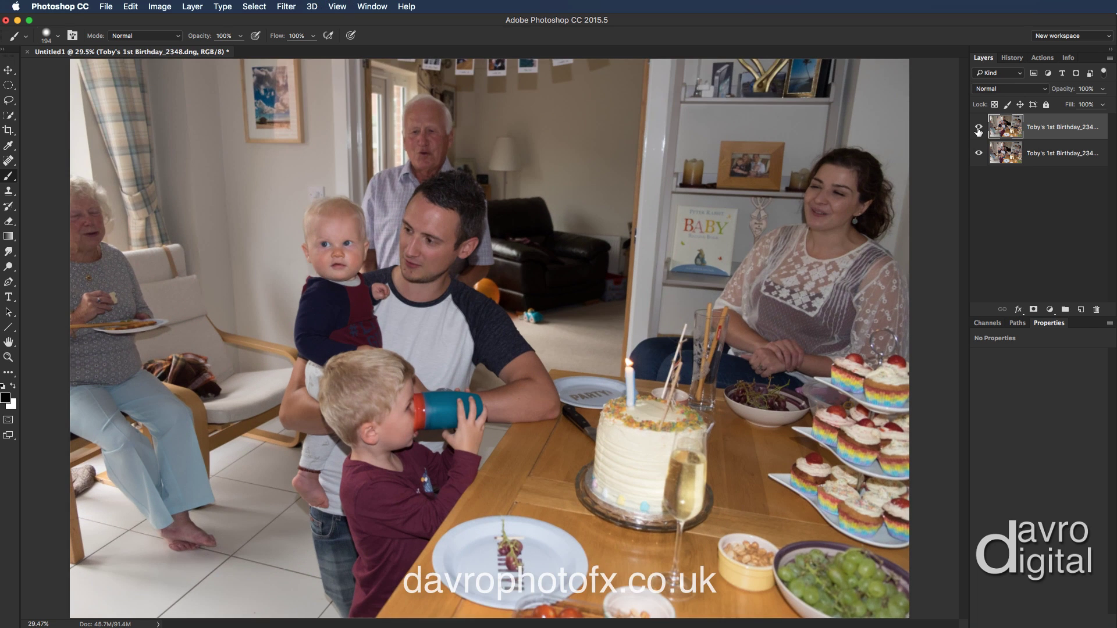
pyautogui.click(978, 130)
pyautogui.click(978, 130)
pyautogui.click(979, 129)
pyautogui.click(979, 129)
pyautogui.click(1042, 153)
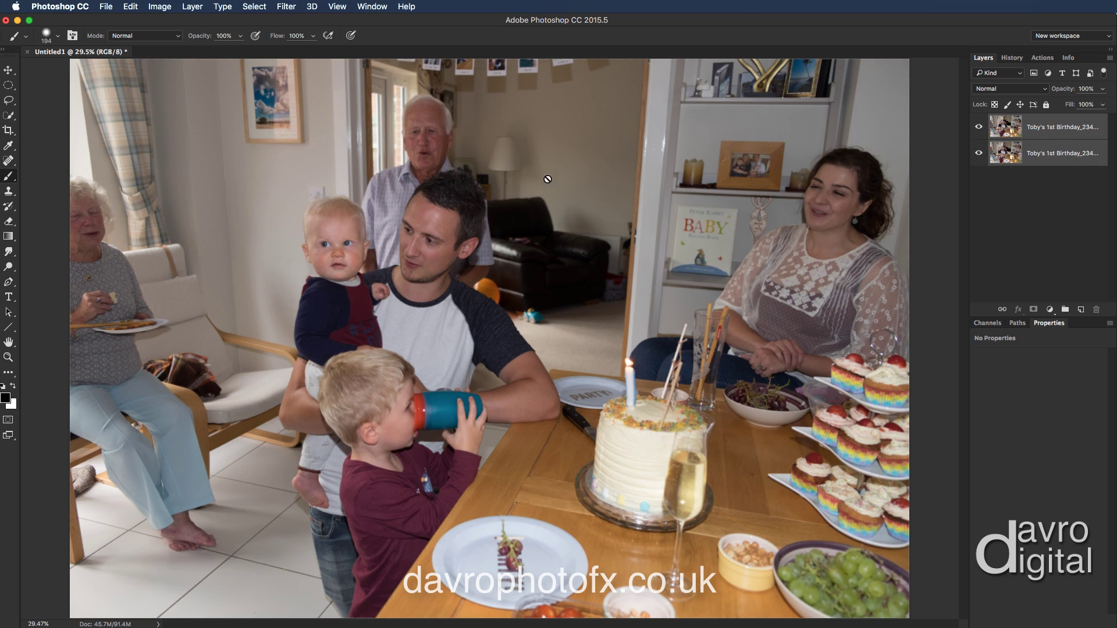
pyautogui.click(131, 6)
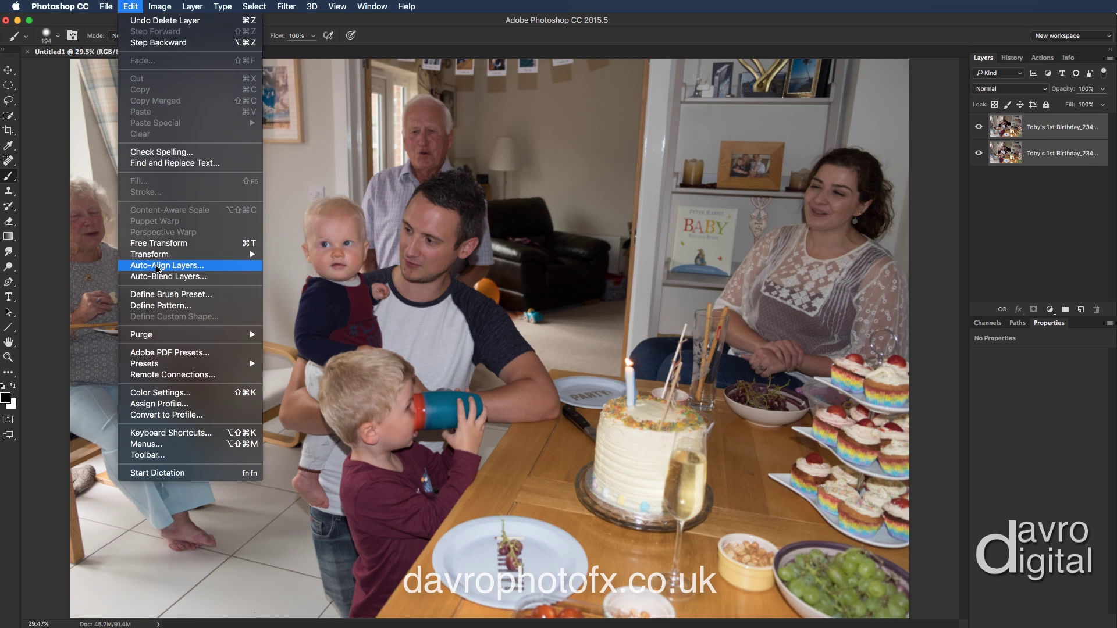
# Step: Auto-align the two photo layers using Auto projection
pyautogui.click(157, 267)
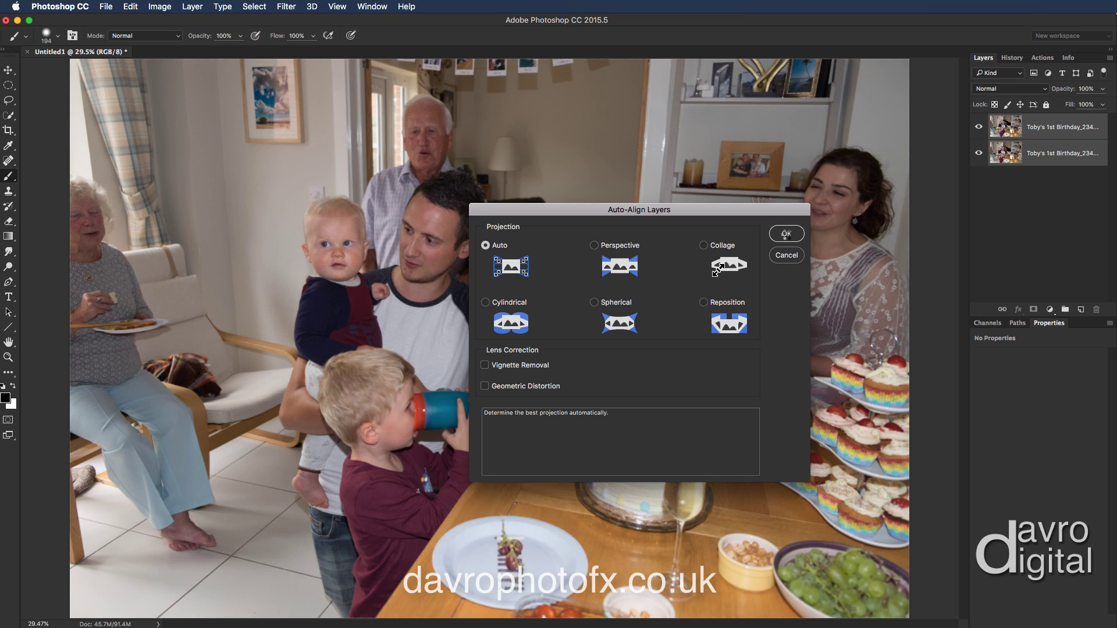
pyautogui.click(786, 233)
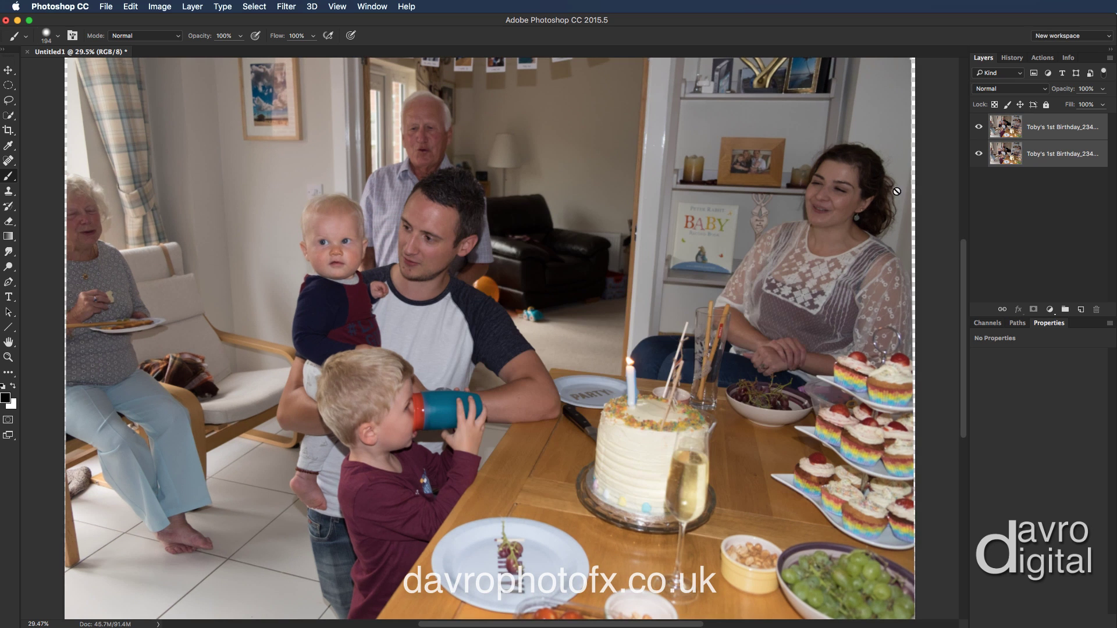
pyautogui.click(979, 128)
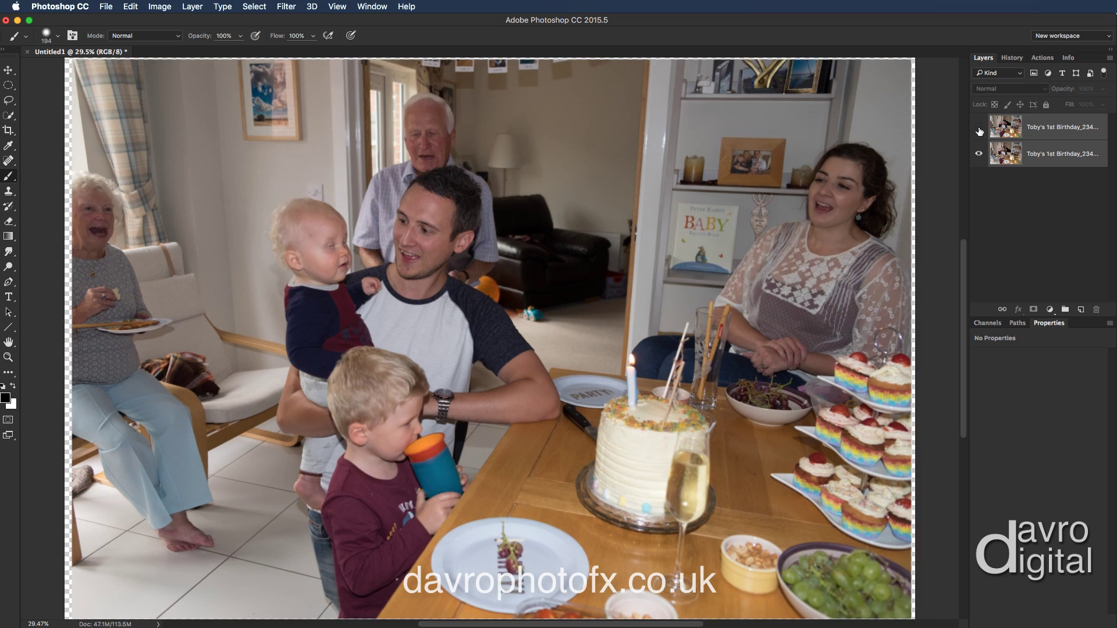
pyautogui.click(979, 128)
pyautogui.click(979, 128)
pyautogui.click(979, 128)
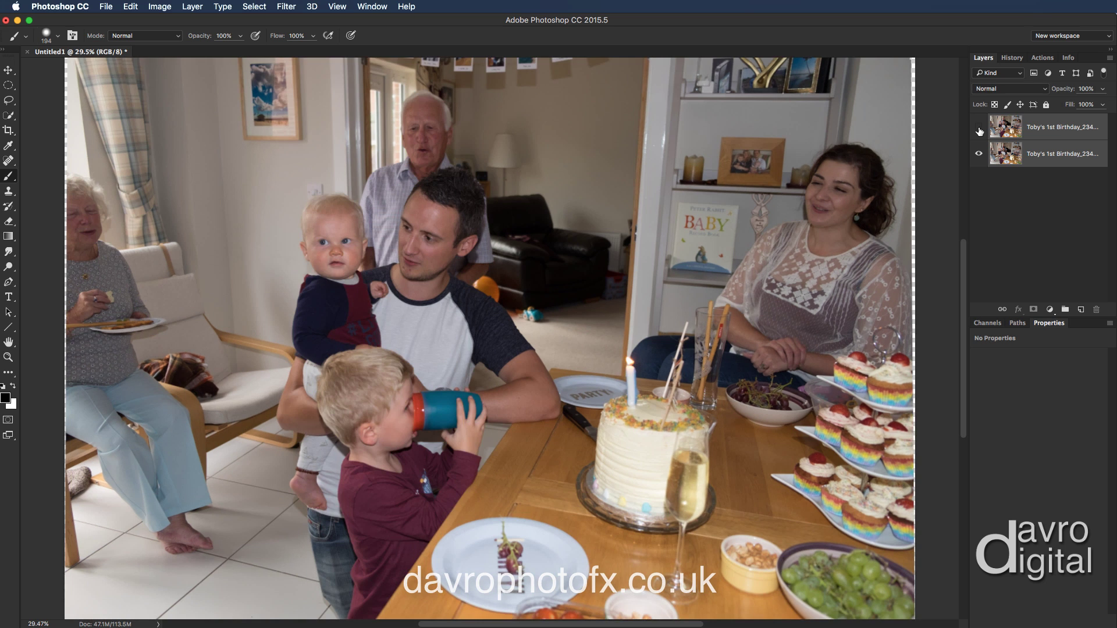
pyautogui.click(980, 129)
pyautogui.click(980, 129)
pyautogui.click(1039, 127)
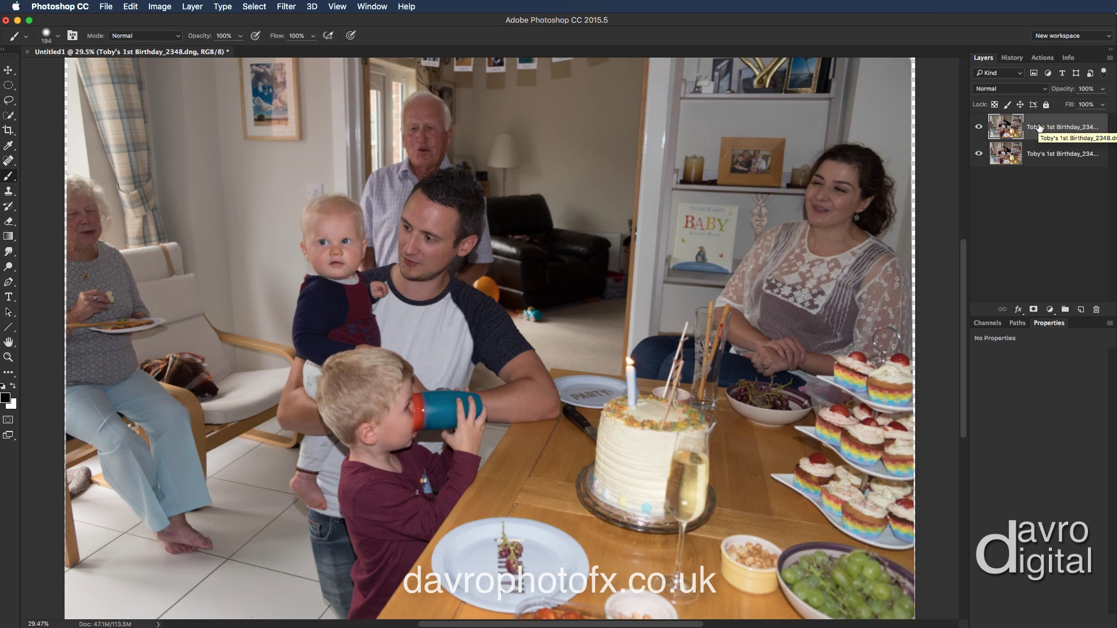
pyautogui.click(1047, 154)
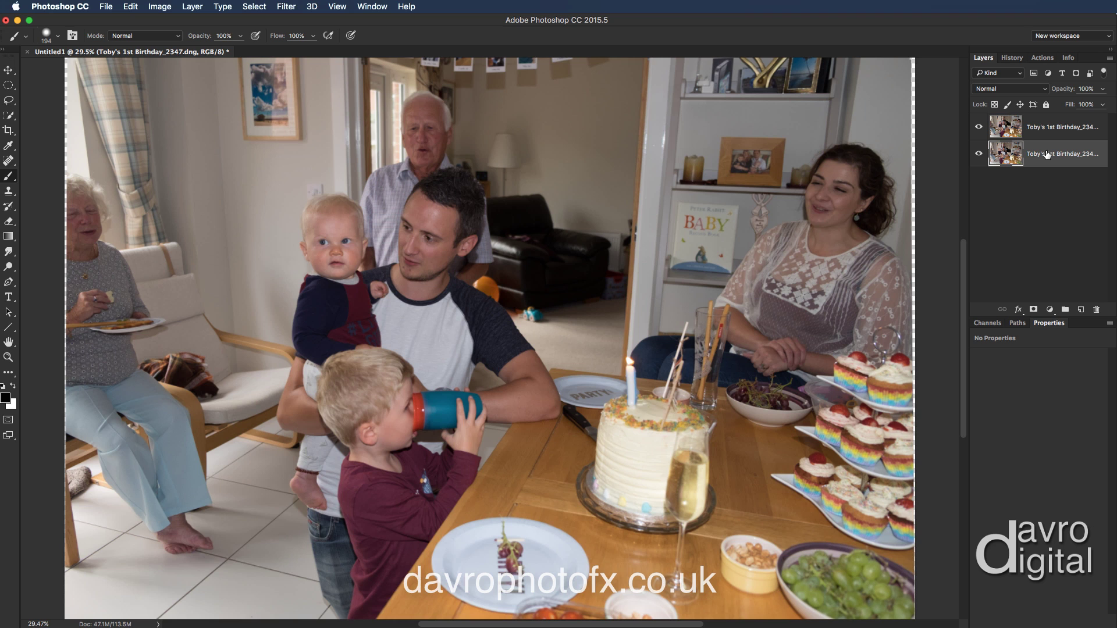
pyautogui.click(978, 129)
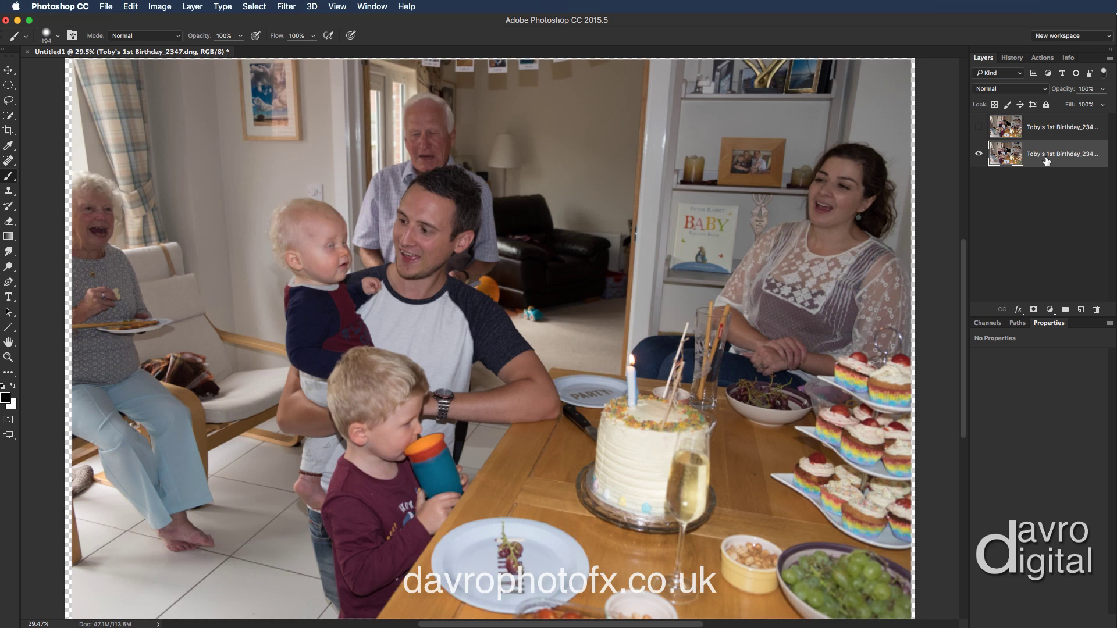
pyautogui.click(979, 127)
pyautogui.click(1045, 132)
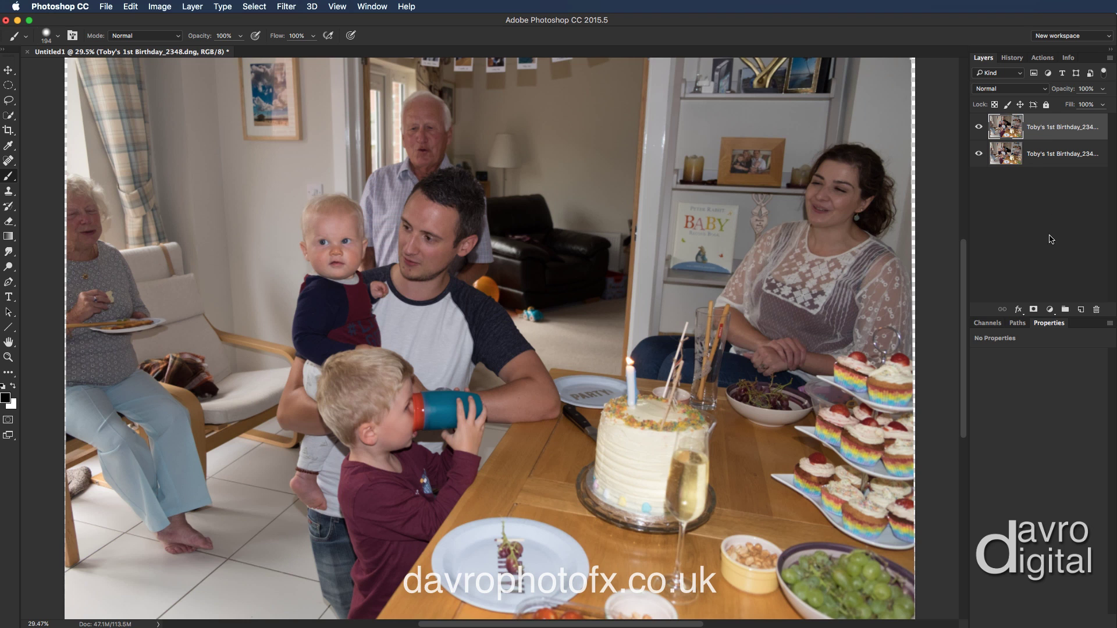
pyautogui.click(1034, 309)
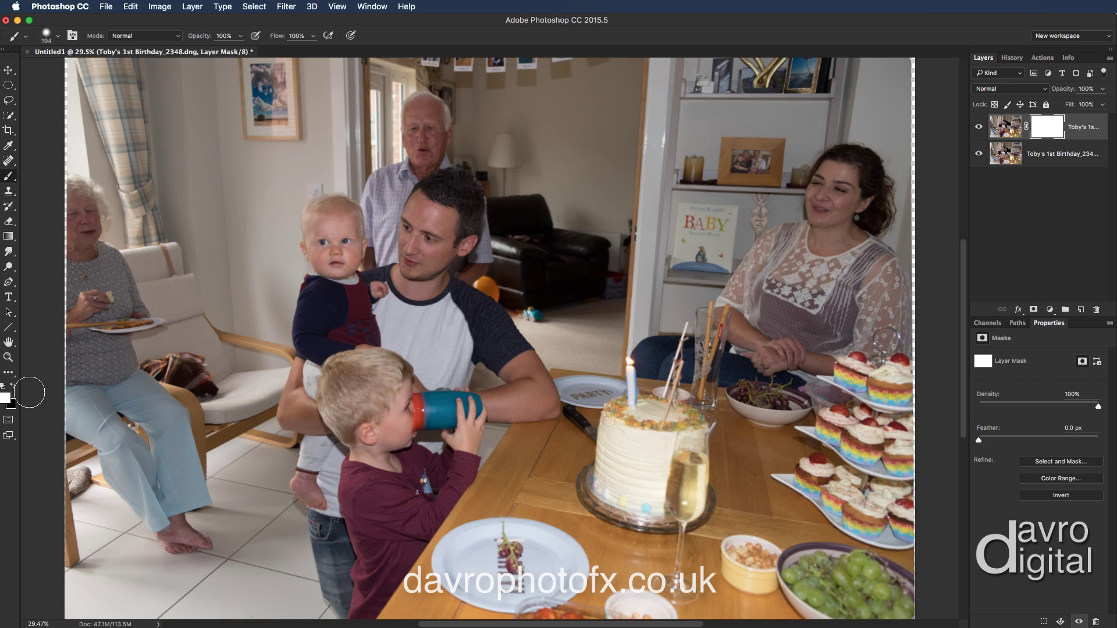
# Step: Paint the top layer's mask to swap in the young woman's face on the right
pyautogui.press('x')
pyautogui.moveTo(820, 184)
pyautogui.mouseDown()
pyautogui.moveTo(836, 214)
pyautogui.moveTo(872, 199)
pyautogui.moveTo(880, 172)
pyautogui.moveTo(863, 153)
pyautogui.moveTo(831, 154)
pyautogui.moveTo(815, 182)
pyautogui.moveTo(847, 210)
pyautogui.moveTo(877, 204)
pyautogui.moveTo(873, 224)
pyautogui.moveTo(844, 223)
pyautogui.moveTo(826, 194)
pyautogui.moveTo(854, 154)
pyautogui.moveTo(869, 159)
pyautogui.moveTo(883, 197)
pyautogui.moveTo(891, 130)
pyautogui.mouseUp()
pyautogui.press('x')
pyautogui.press('\\')
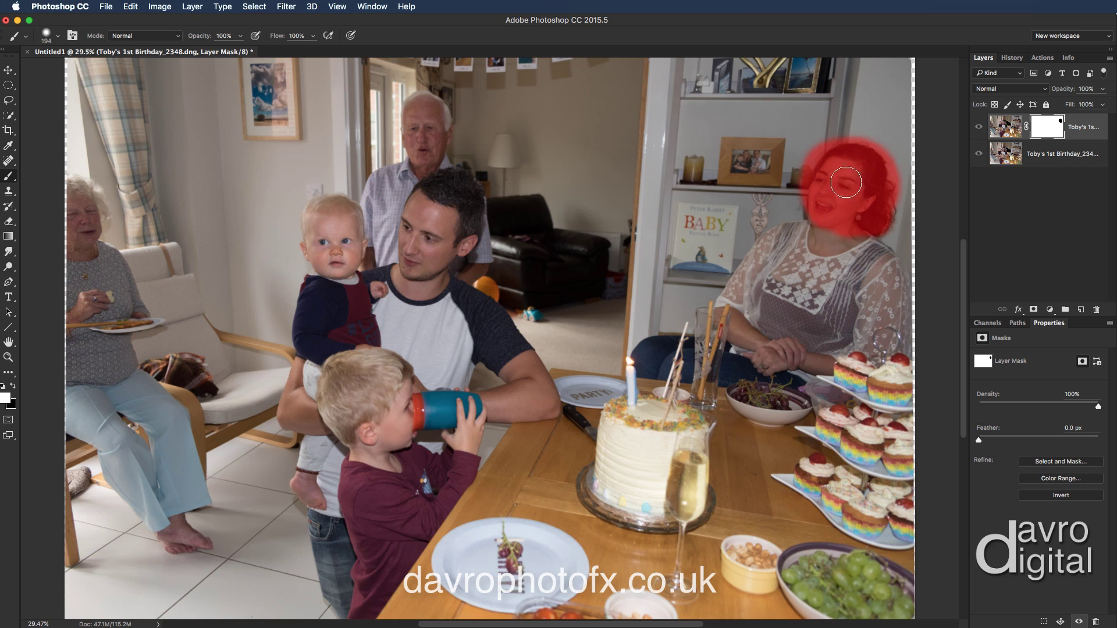
pyautogui.moveTo(823, 220); pyautogui.dragTo(826, 235)
pyautogui.press('x')
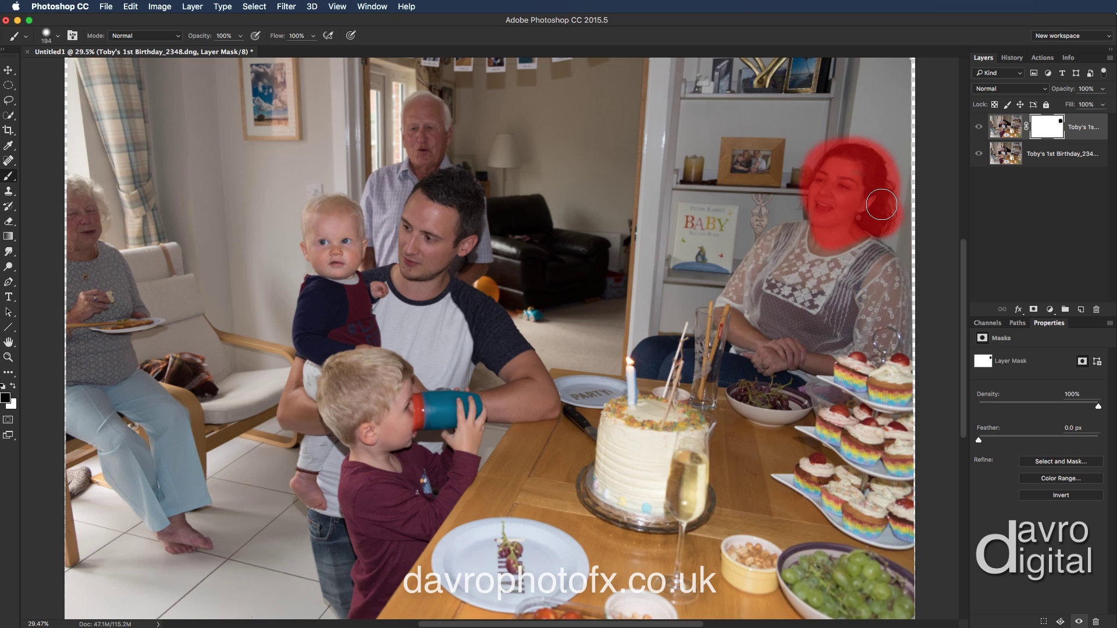
pyautogui.press('\\')
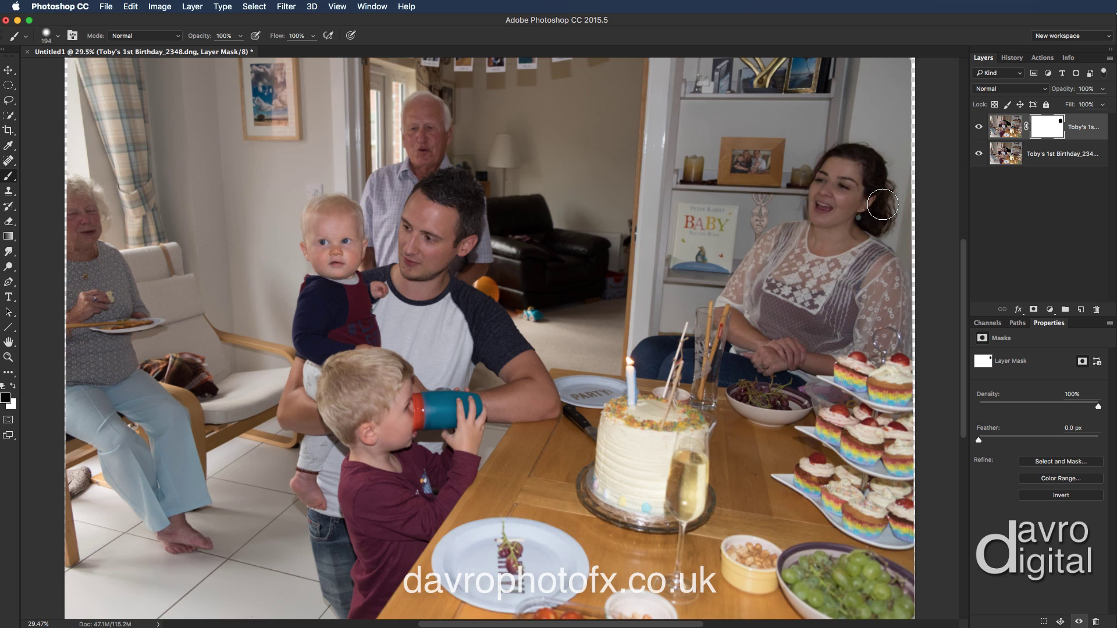
# Step: Mask in the grandmother's laughing face on the left and compare against the bottom shot
pyautogui.moveTo(77, 234)
pyautogui.mouseDown()
pyautogui.moveTo(76, 190)
pyautogui.moveTo(103, 197)
pyautogui.moveTo(102, 220)
pyautogui.moveTo(73, 231)
pyautogui.moveTo(75, 192)
pyautogui.moveTo(87, 184)
pyautogui.moveTo(107, 210)
pyautogui.moveTo(106, 195)
pyautogui.moveTo(116, 201)
pyautogui.moveTo(115, 237)
pyautogui.moveTo(76, 160)
pyautogui.moveTo(72, 70)
pyautogui.moveTo(60, 299)
pyautogui.moveTo(73, 602)
pyautogui.mouseUp()
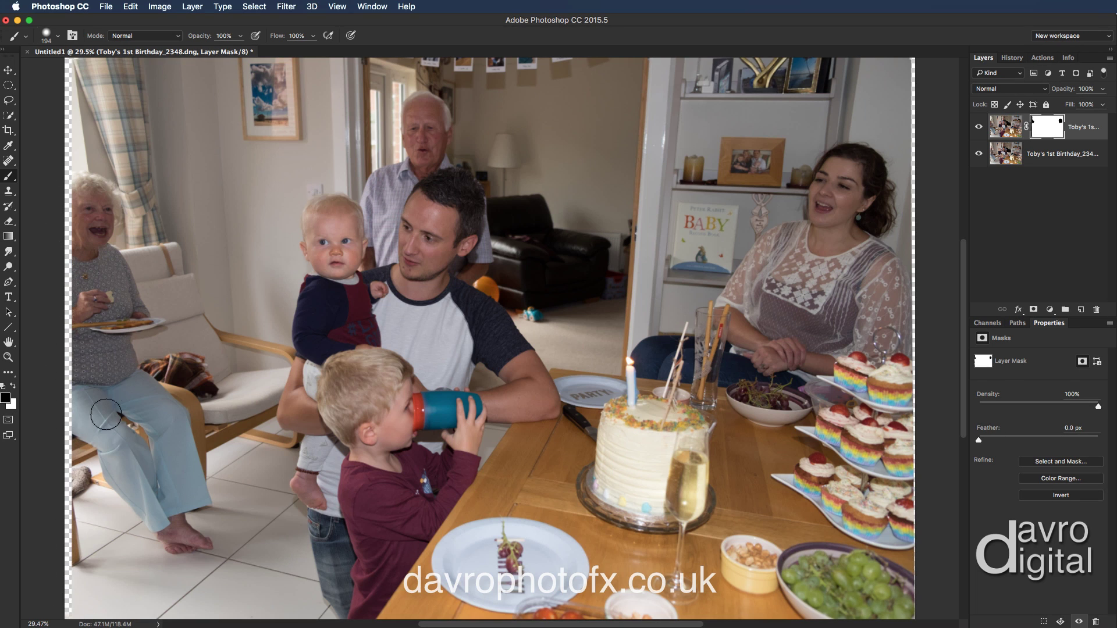
pyautogui.moveTo(112, 215)
pyautogui.mouseDown()
pyautogui.moveTo(110, 232)
pyautogui.moveTo(141, 246)
pyautogui.moveTo(88, 242)
pyautogui.moveTo(96, 218)
pyautogui.mouseUp()
pyautogui.press('\\')
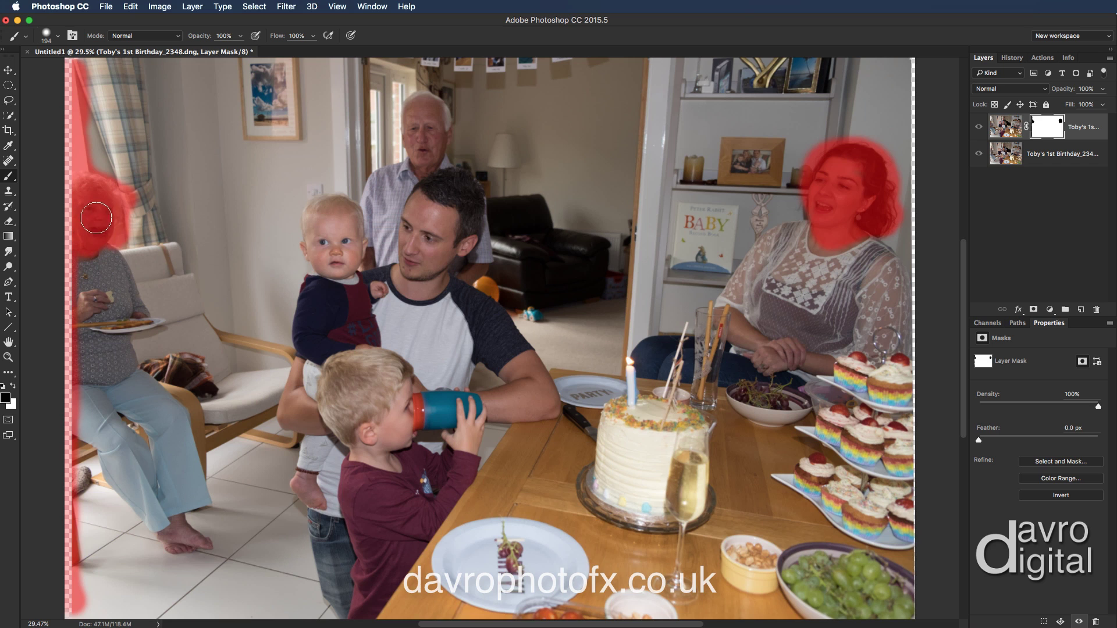
pyautogui.press('\\')
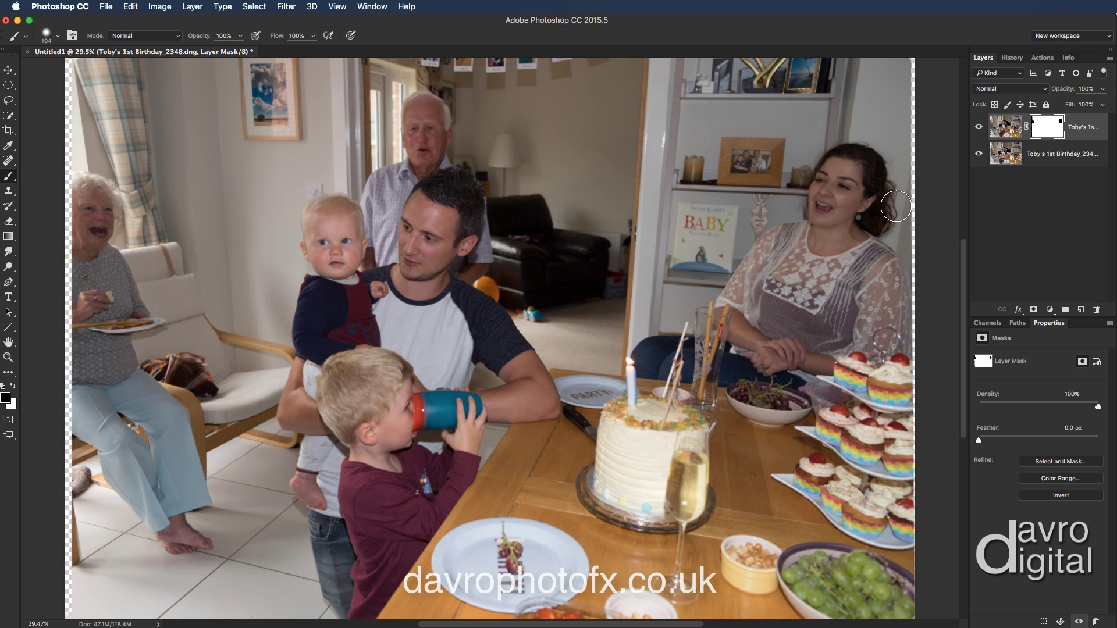
pyautogui.click(981, 129)
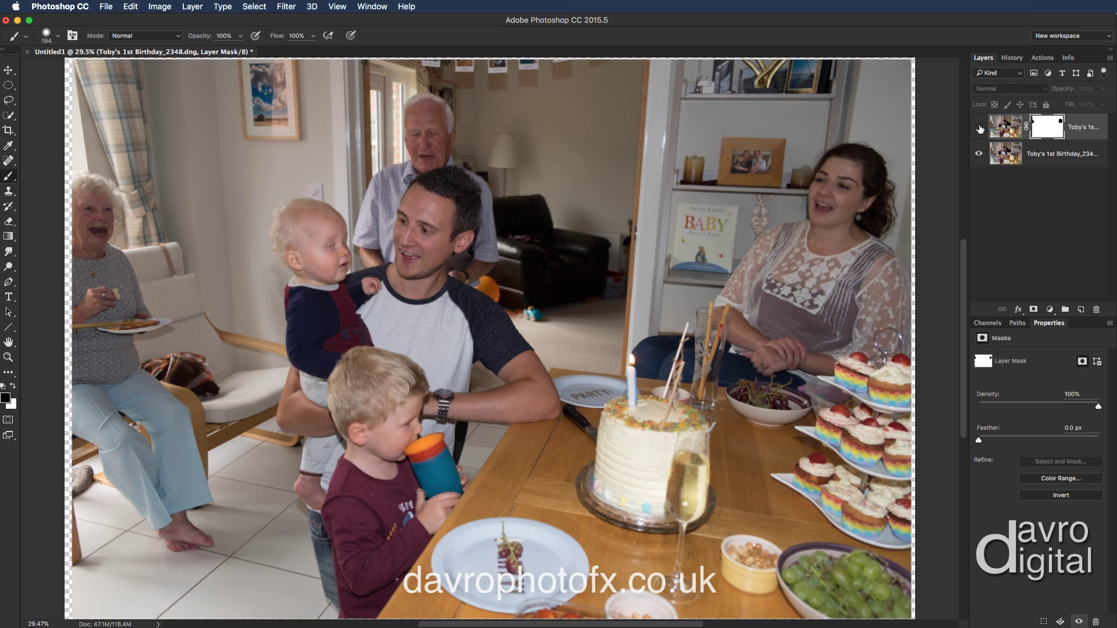
# Step: Mask in the man's open-mouthed smile and clean up his hair, checking the overlay
pyautogui.click(980, 127)
pyautogui.moveTo(438, 253)
pyautogui.mouseDown()
pyautogui.moveTo(414, 266)
pyautogui.moveTo(428, 260)
pyautogui.moveTo(404, 252)
pyautogui.moveTo(412, 196)
pyautogui.moveTo(446, 180)
pyautogui.moveTo(470, 189)
pyautogui.moveTo(462, 252)
pyautogui.moveTo(430, 259)
pyautogui.moveTo(443, 235)
pyautogui.moveTo(405, 220)
pyautogui.moveTo(406, 258)
pyautogui.mouseUp()
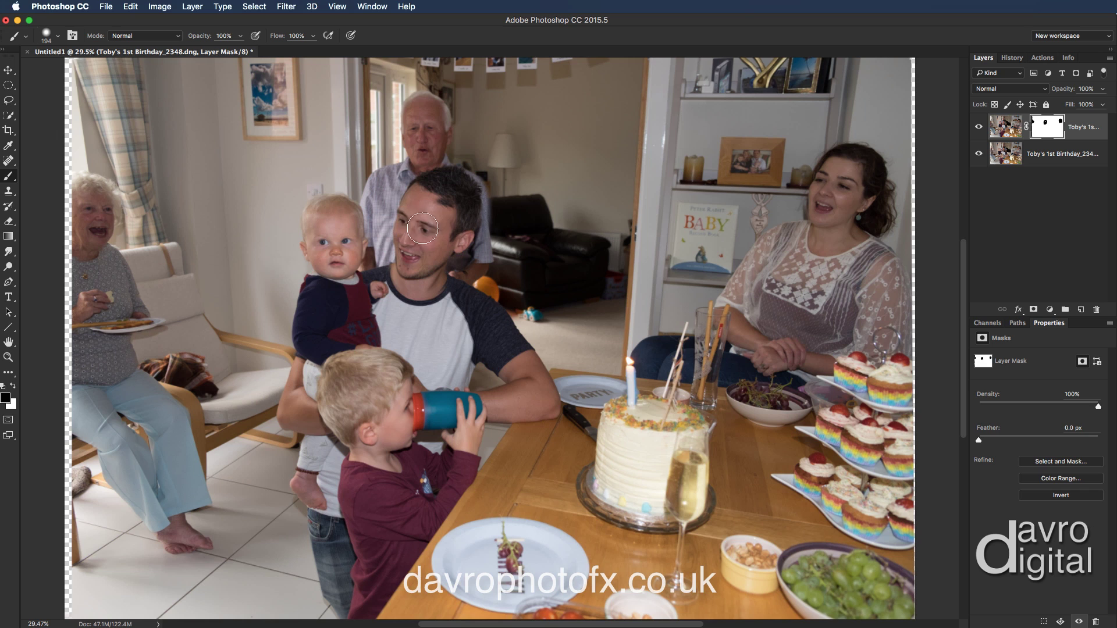
pyautogui.press('\\')
pyautogui.moveTo(464, 237)
pyautogui.mouseDown()
pyautogui.moveTo(441, 203)
pyautogui.moveTo(445, 214)
pyautogui.moveTo(442, 204)
pyautogui.moveTo(411, 253)
pyautogui.moveTo(433, 179)
pyautogui.moveTo(408, 195)
pyautogui.moveTo(446, 242)
pyautogui.moveTo(415, 193)
pyautogui.mouseUp()
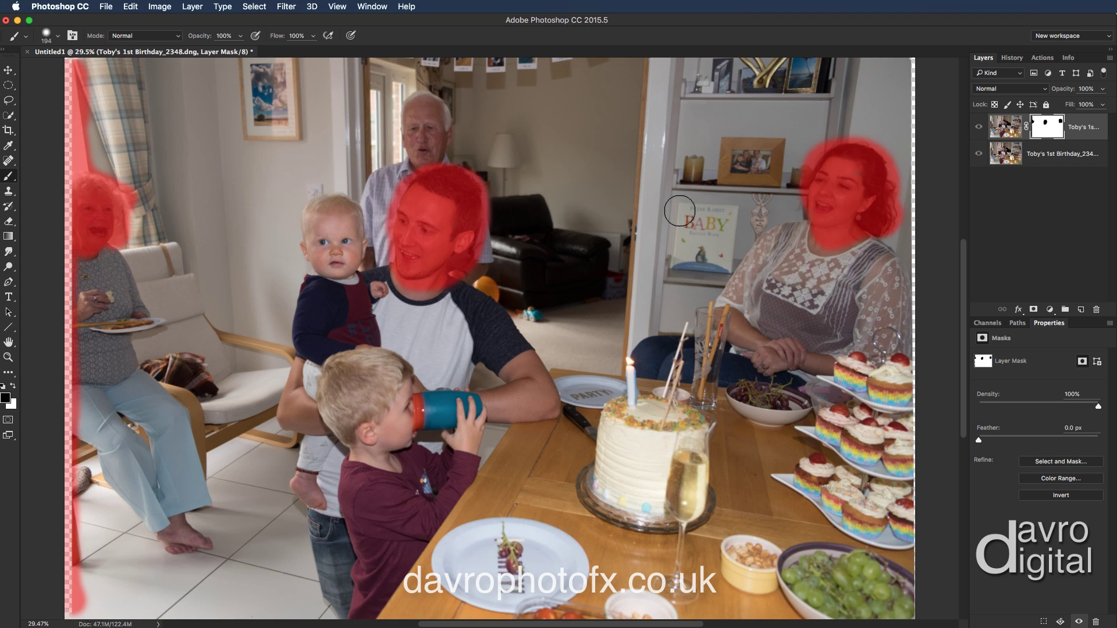
pyautogui.press('\\')
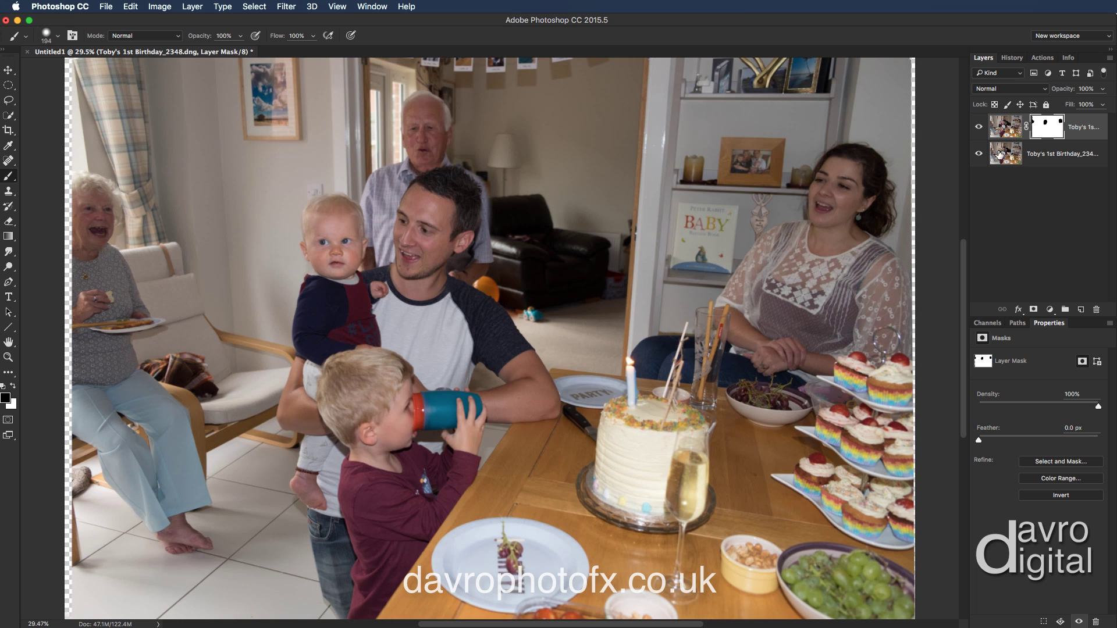
pyautogui.click(979, 128)
pyautogui.click(979, 128)
# Step: Reveal the man's arm with the watch and the boy drinking from the other photo
pyautogui.moveTo(495, 400)
pyautogui.mouseDown()
pyautogui.moveTo(423, 392)
pyautogui.moveTo(378, 362)
pyautogui.moveTo(333, 377)
pyautogui.moveTo(317, 373)
pyautogui.moveTo(338, 366)
pyautogui.moveTo(310, 364)
pyautogui.moveTo(348, 449)
pyautogui.moveTo(338, 608)
pyautogui.moveTo(335, 512)
pyautogui.moveTo(328, 597)
pyautogui.moveTo(343, 614)
pyautogui.moveTo(397, 599)
pyautogui.moveTo(429, 531)
pyautogui.moveTo(391, 578)
pyautogui.moveTo(474, 467)
pyautogui.moveTo(473, 431)
pyautogui.moveTo(438, 416)
pyautogui.moveTo(481, 418)
pyautogui.moveTo(430, 414)
pyautogui.moveTo(414, 396)
pyautogui.moveTo(380, 405)
pyautogui.moveTo(402, 428)
pyautogui.moveTo(378, 446)
pyautogui.moveTo(406, 435)
pyautogui.moveTo(438, 446)
pyautogui.moveTo(405, 478)
pyautogui.moveTo(460, 456)
pyautogui.moveTo(402, 461)
pyautogui.moveTo(374, 474)
pyautogui.moveTo(380, 486)
pyautogui.moveTo(403, 485)
pyautogui.moveTo(372, 477)
pyautogui.moveTo(405, 481)
pyautogui.moveTo(382, 391)
pyautogui.moveTo(363, 384)
pyautogui.moveTo(348, 406)
pyautogui.moveTo(411, 501)
pyautogui.moveTo(376, 576)
pyautogui.moveTo(376, 509)
pyautogui.moveTo(352, 494)
pyautogui.moveTo(378, 522)
pyautogui.moveTo(433, 489)
pyautogui.moveTo(437, 457)
pyautogui.mouseUp()
pyautogui.press('\\')
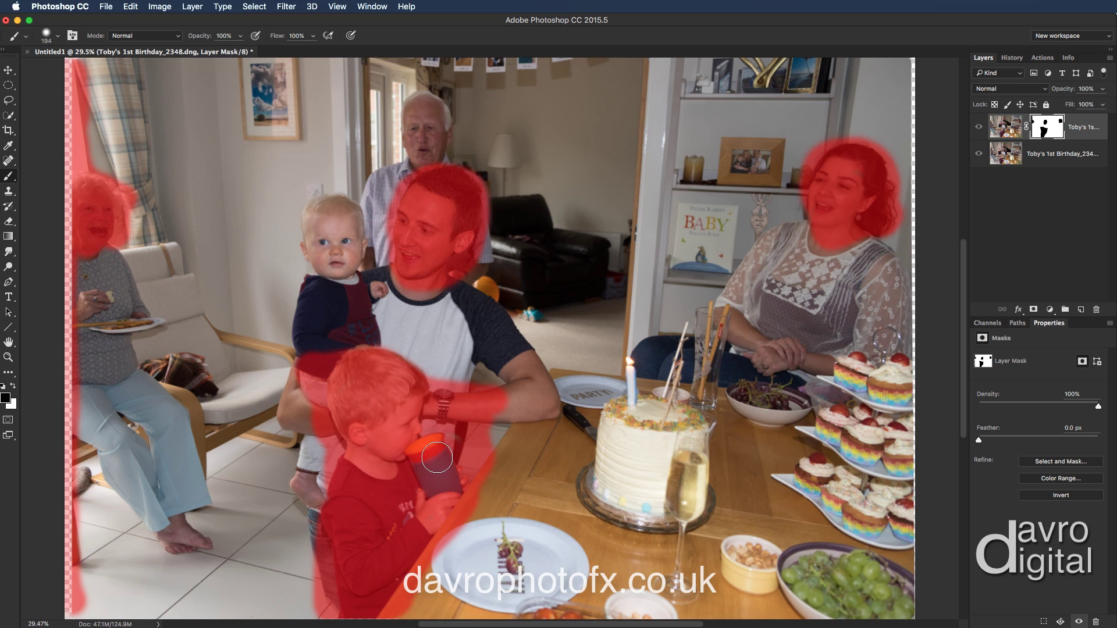
pyautogui.press('\\')
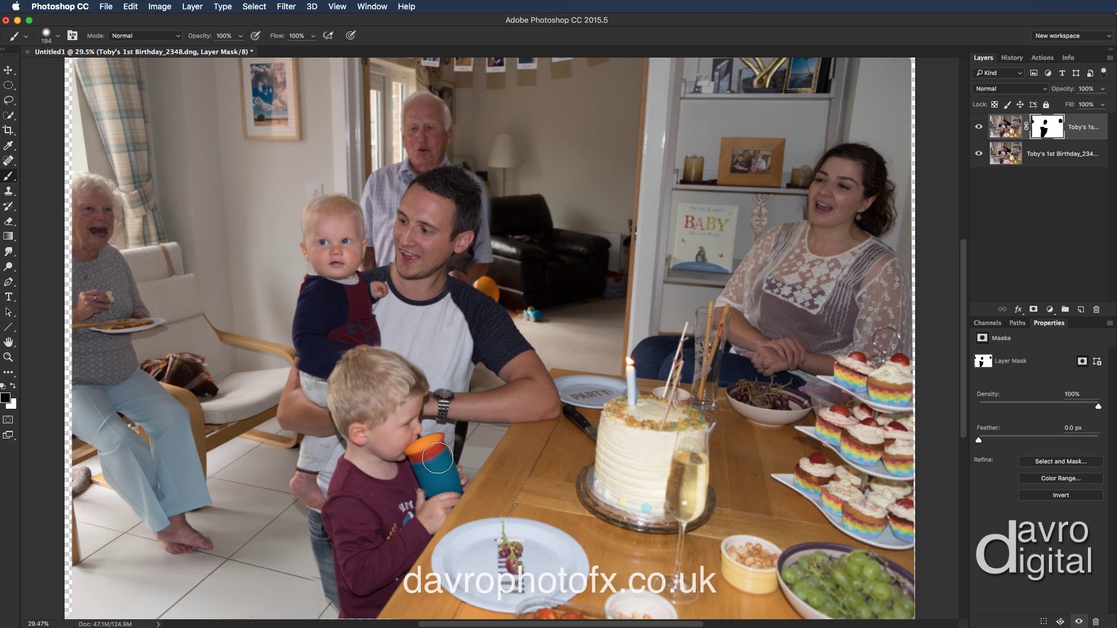
# Step: Add a new top layer and stamp a Merge Visible copy of the composite into it
pyautogui.click(1081, 311)
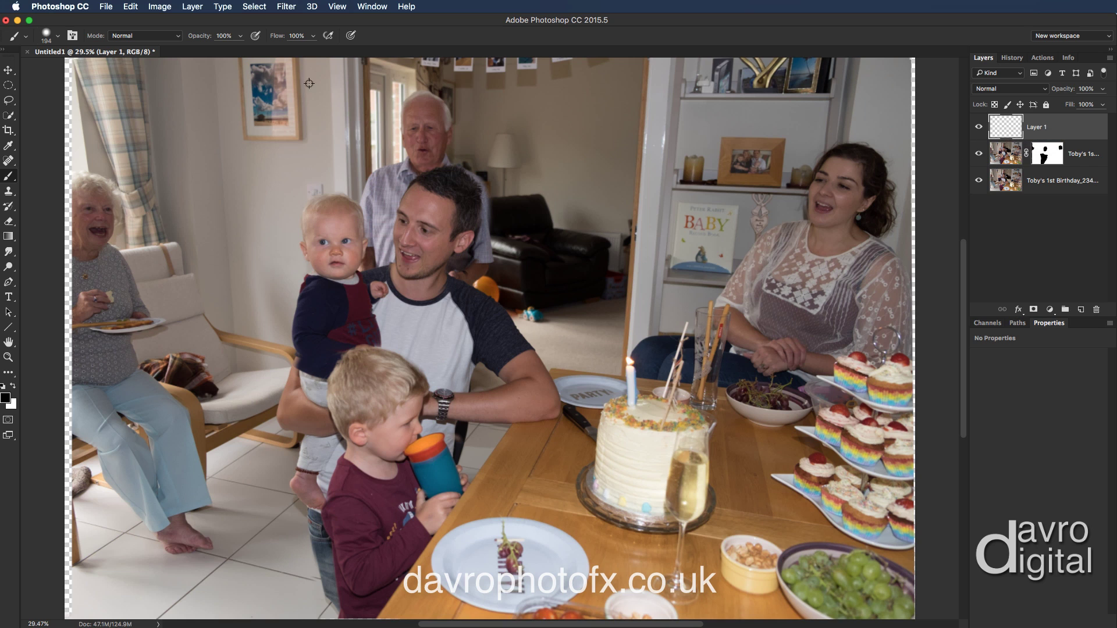
pyautogui.click(189, 8)
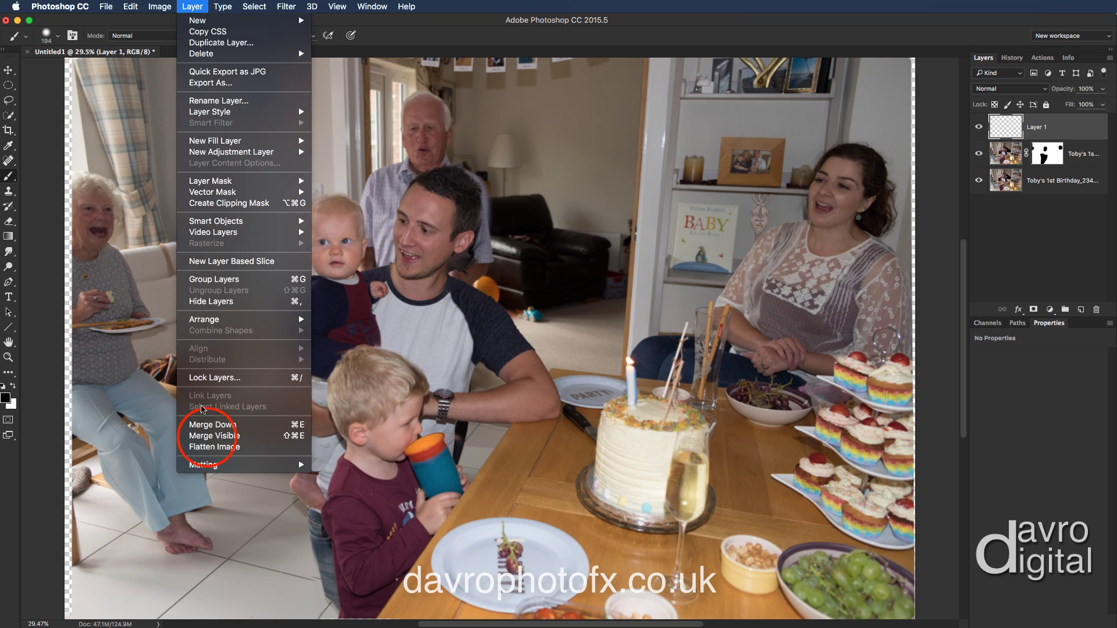
pyautogui.click(208, 437)
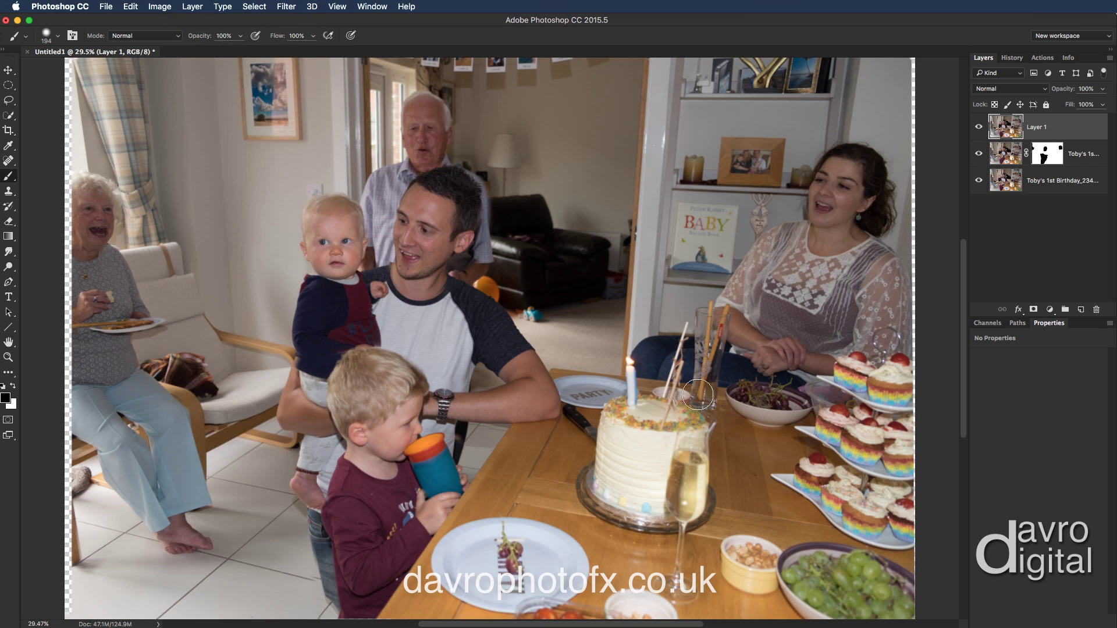
pyautogui.click(978, 154)
# Step: Group both original photo layers into Group 1 and reselect the merged Layer 1
pyautogui.click(978, 180)
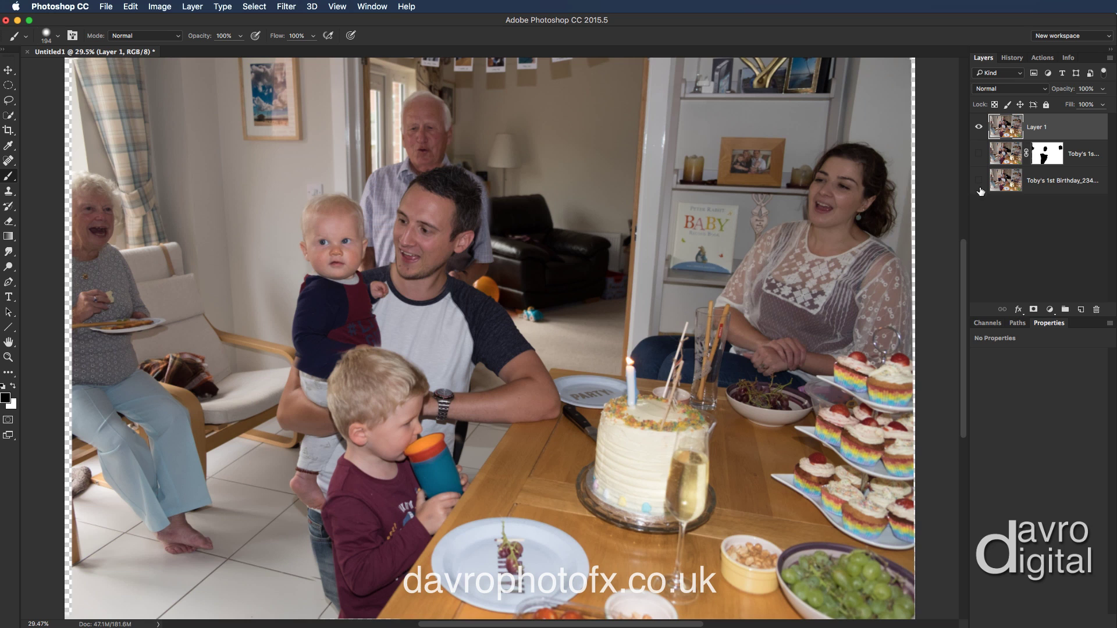
pyautogui.click(979, 180)
pyautogui.click(979, 154)
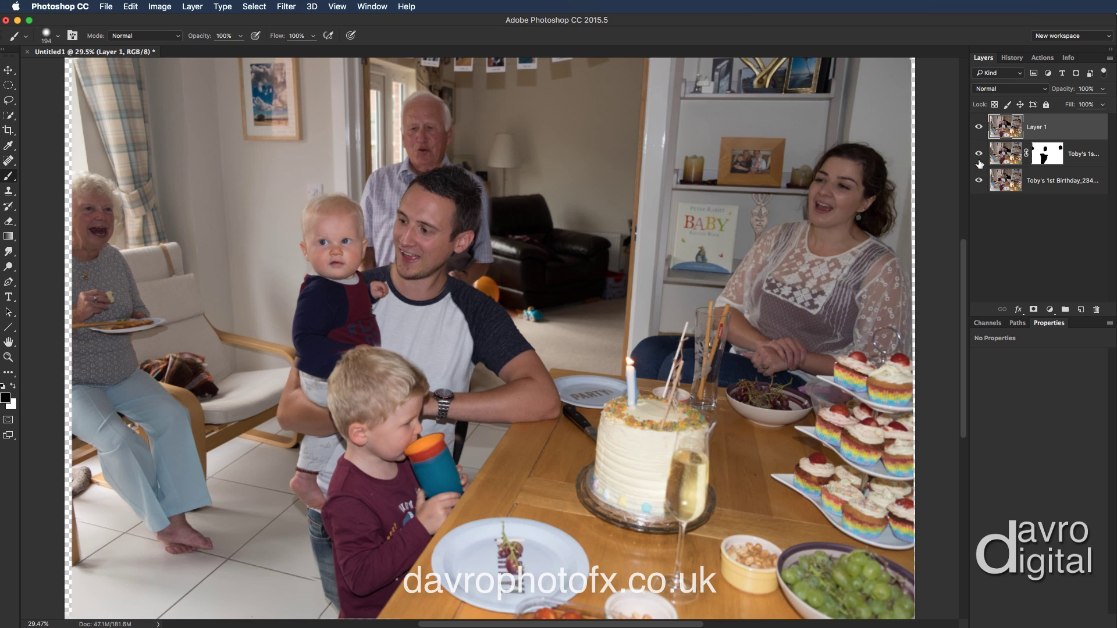
pyautogui.click(1082, 155)
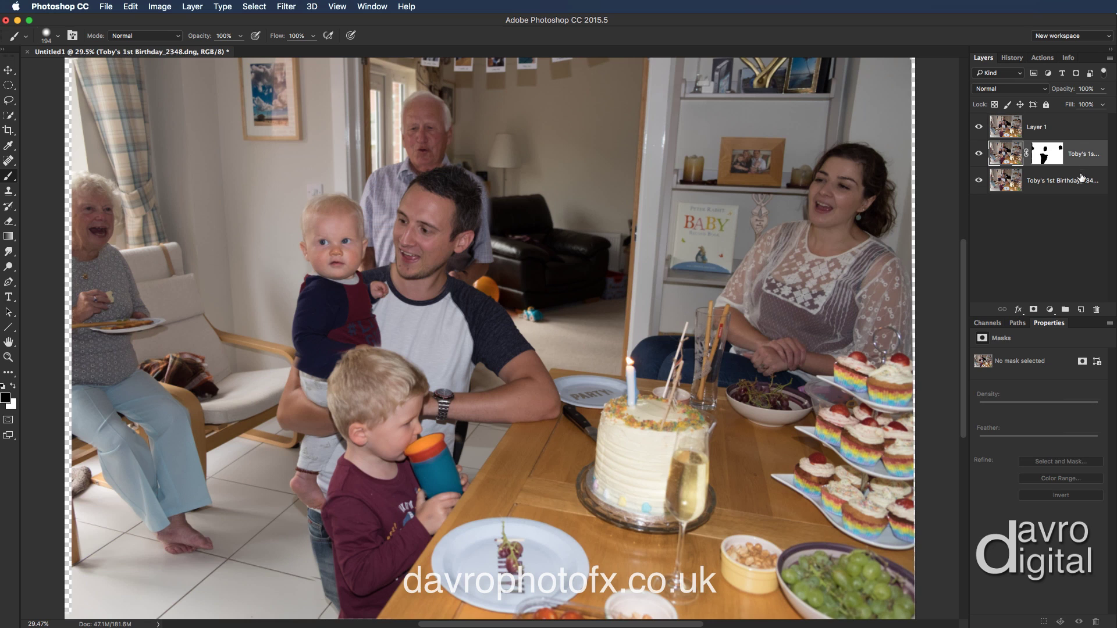
pyautogui.keyDown('shift'); pyautogui.click(1078, 181); pyautogui.keyUp('shift')
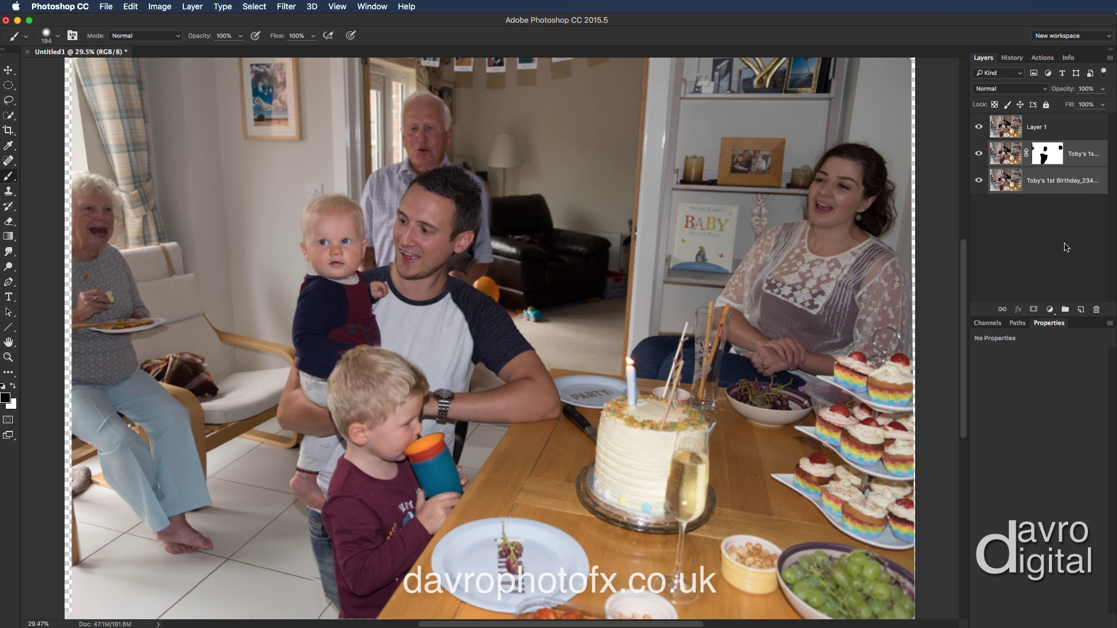
pyautogui.click(1065, 311)
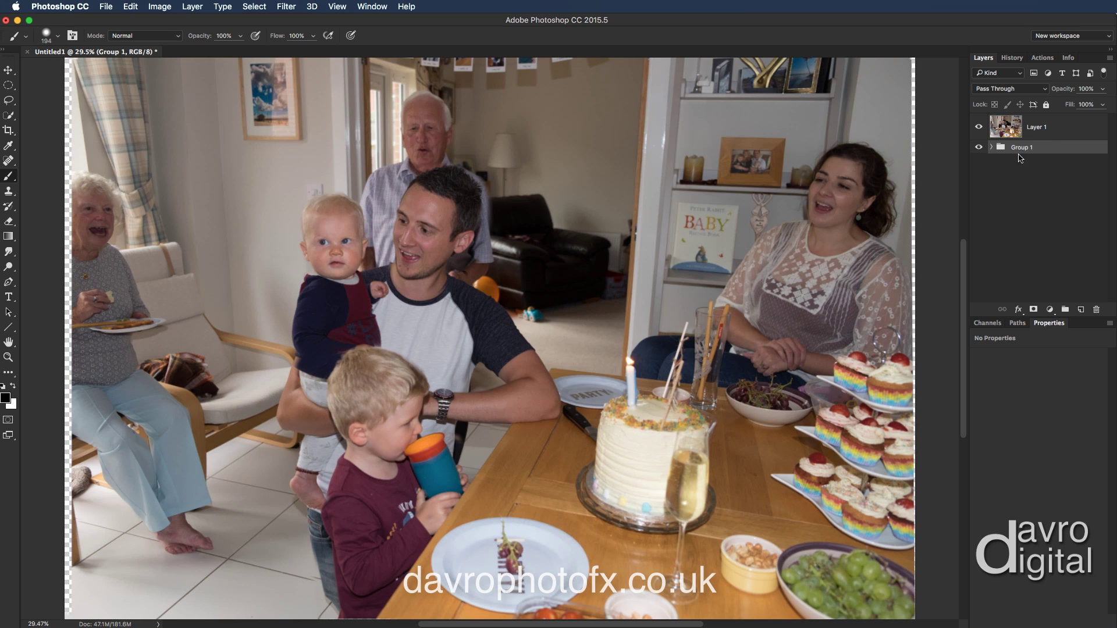
pyautogui.click(1038, 128)
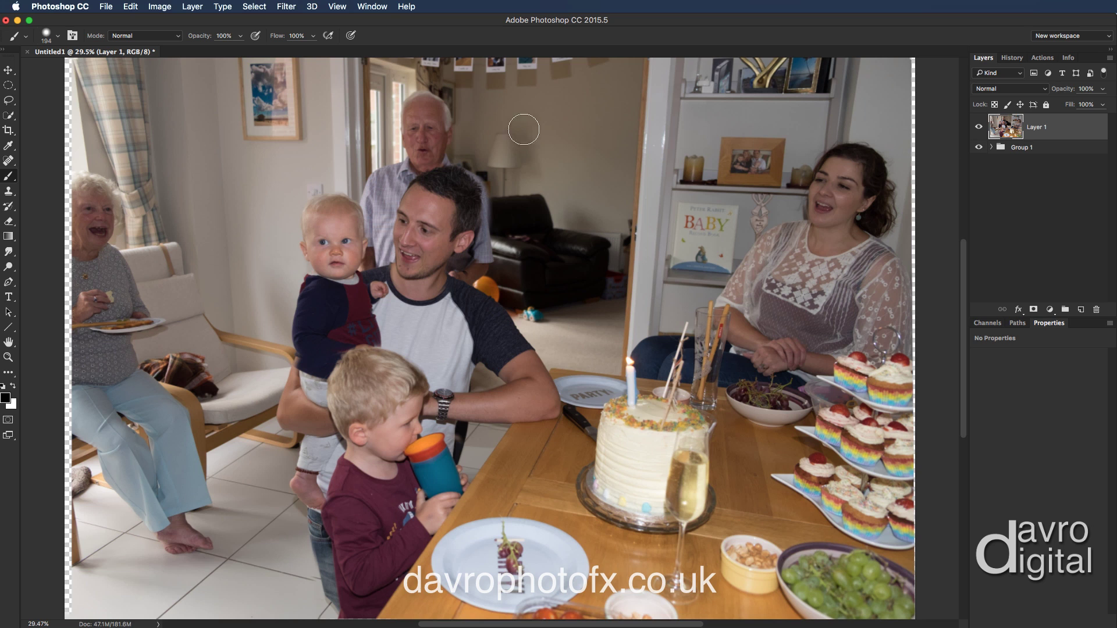
# Step: Apply Match Color to Layer 1 with Neutralize on and Fade at 65
pyautogui.click(153, 11)
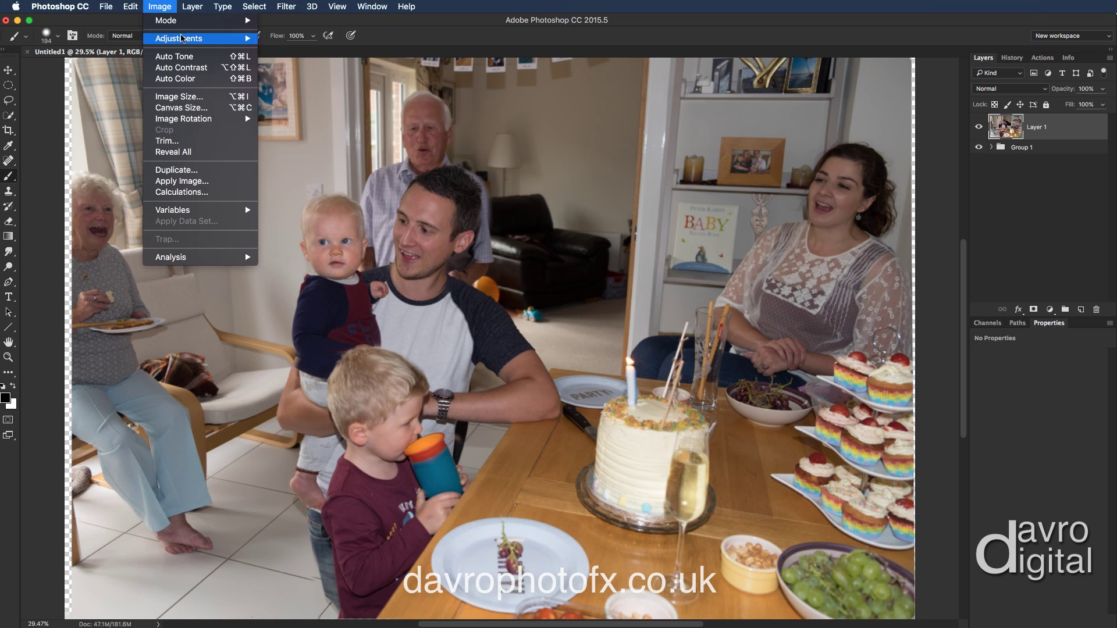
pyautogui.moveTo(188, 38)
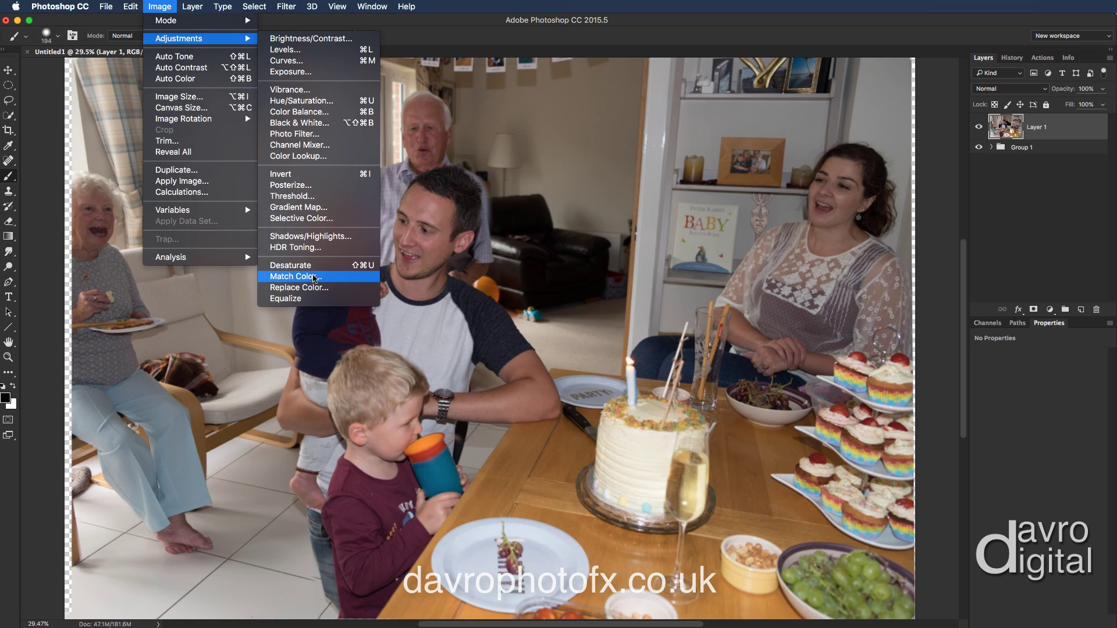
pyautogui.click(312, 277)
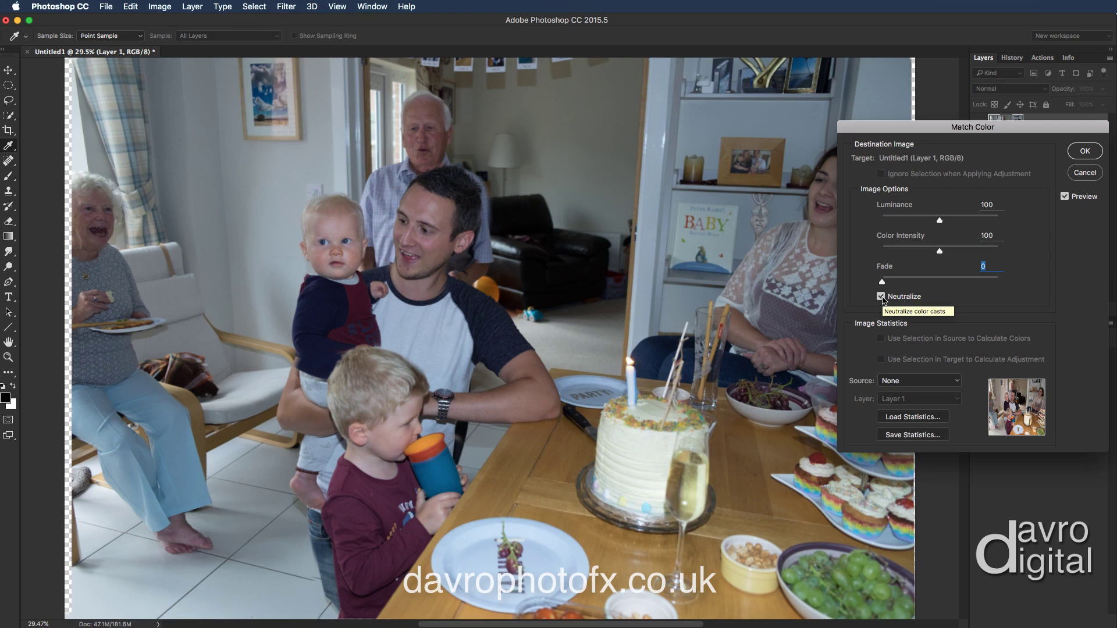
pyautogui.moveTo(894, 285); pyautogui.dragTo(937, 283)
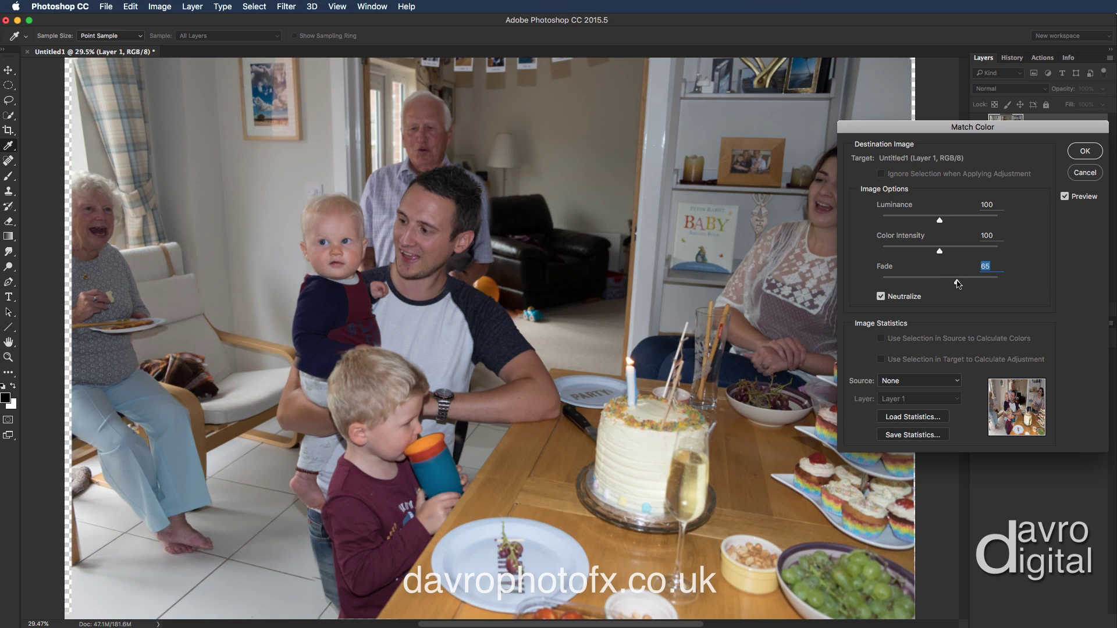
pyautogui.click(1084, 154)
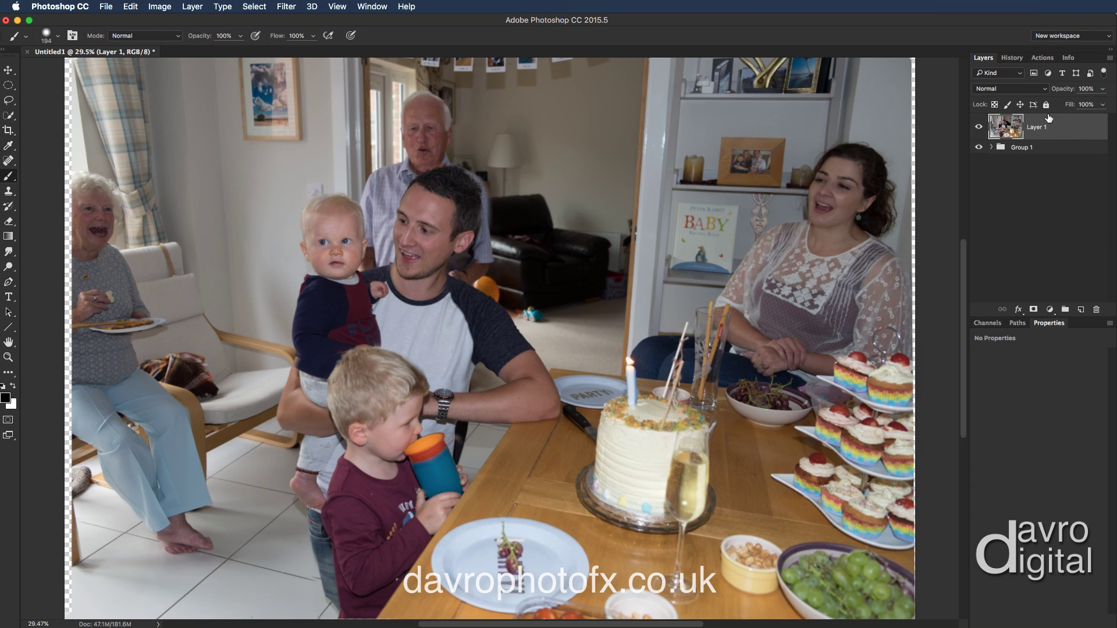
# Step: Convert Layer 1 to an embedded smart object so filters stay editable
pyautogui.rightClick(1037, 121)
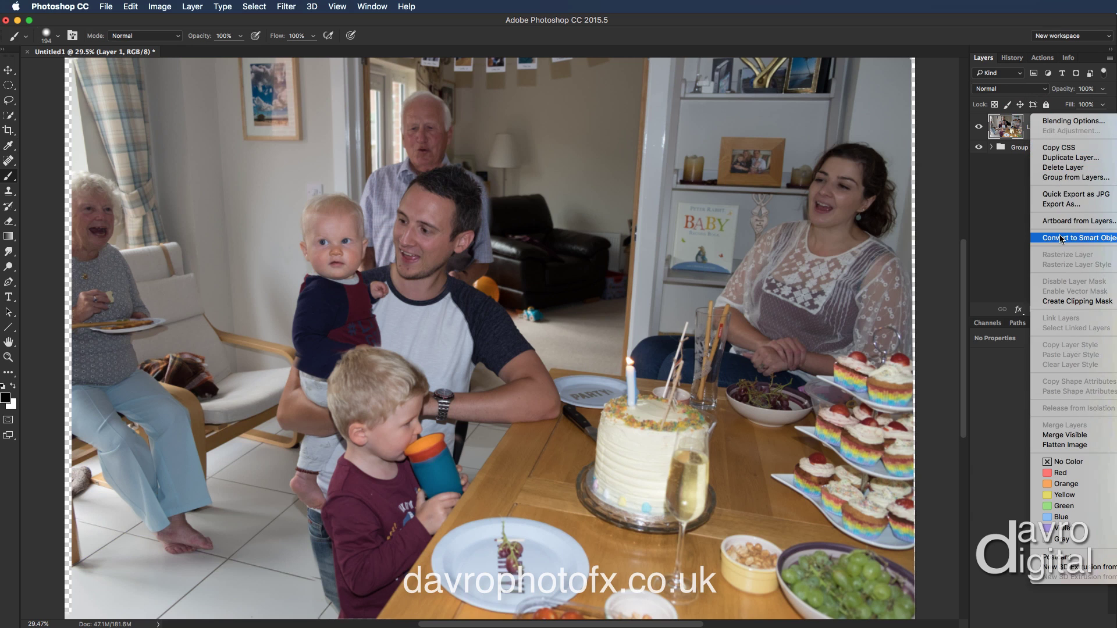
pyautogui.click(1061, 238)
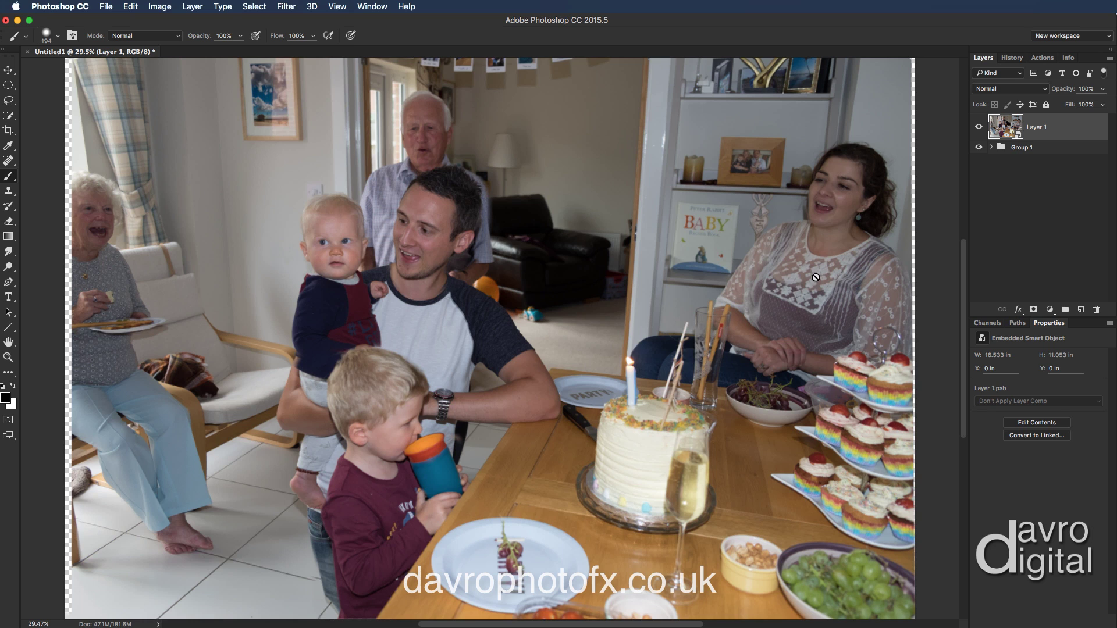
pyautogui.click(283, 8)
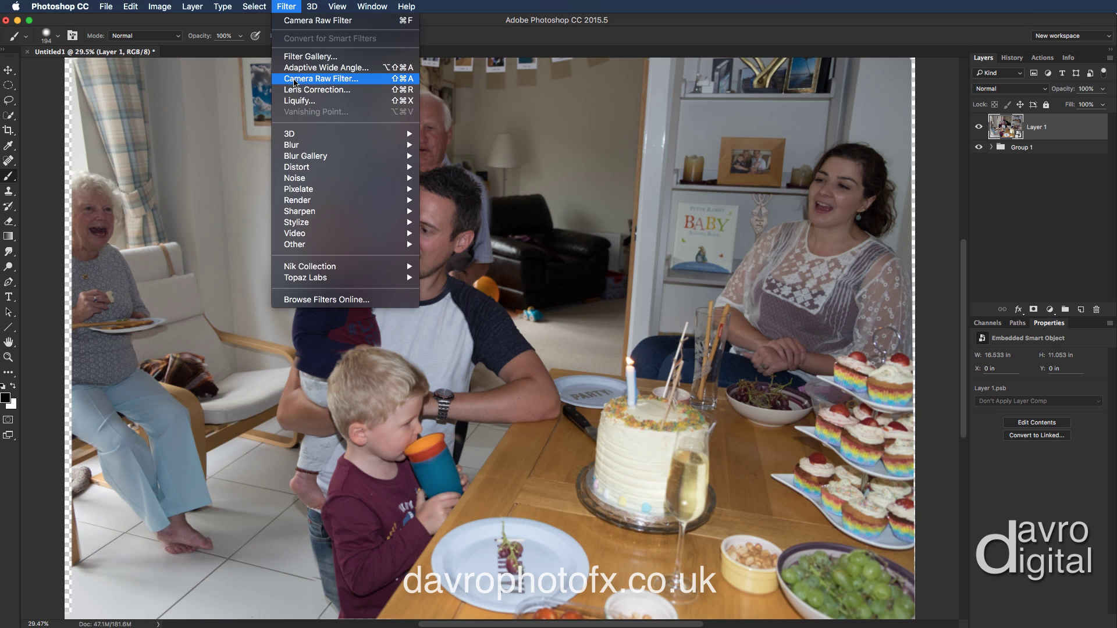
# Step: In the Camera Raw filter, apply Upright Auto perspective correction after comparing it with Off
pyautogui.click(294, 82)
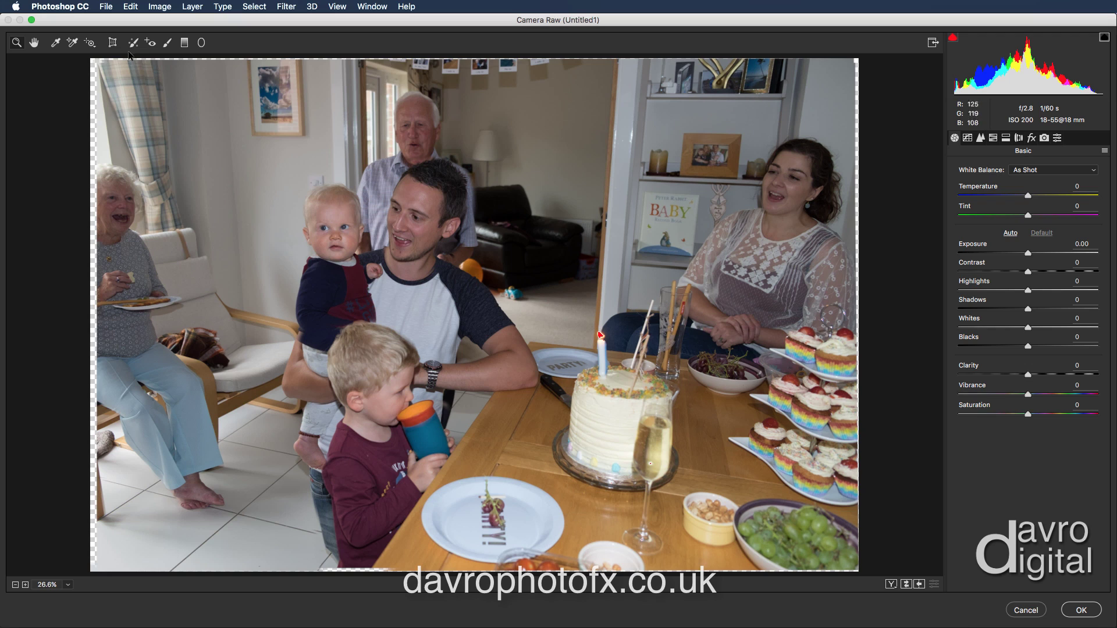
pyautogui.click(112, 43)
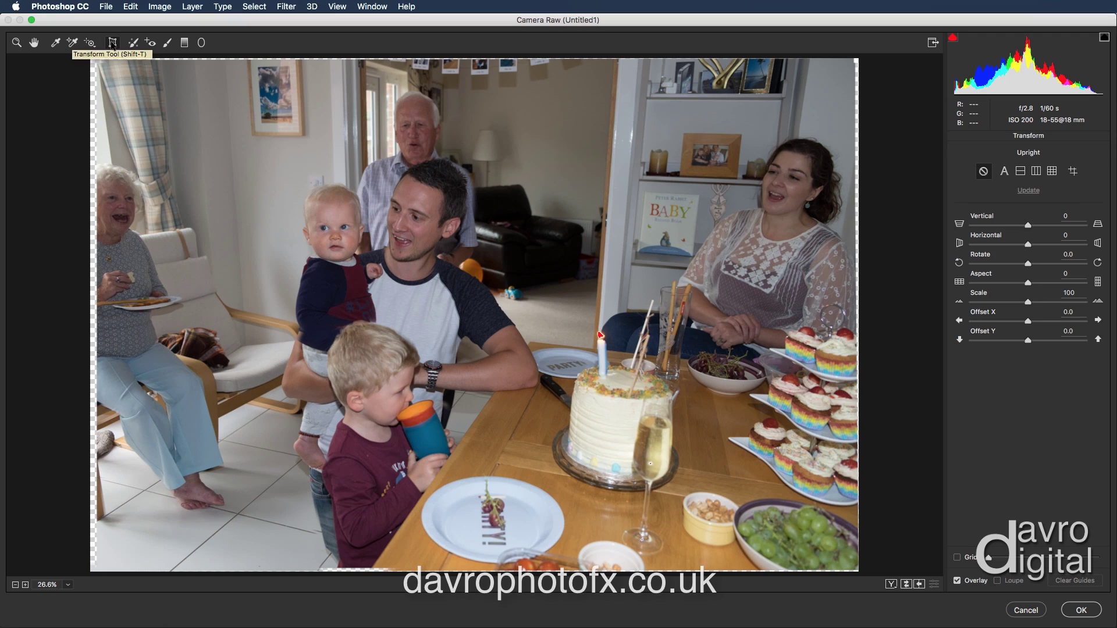
pyautogui.click(1005, 171)
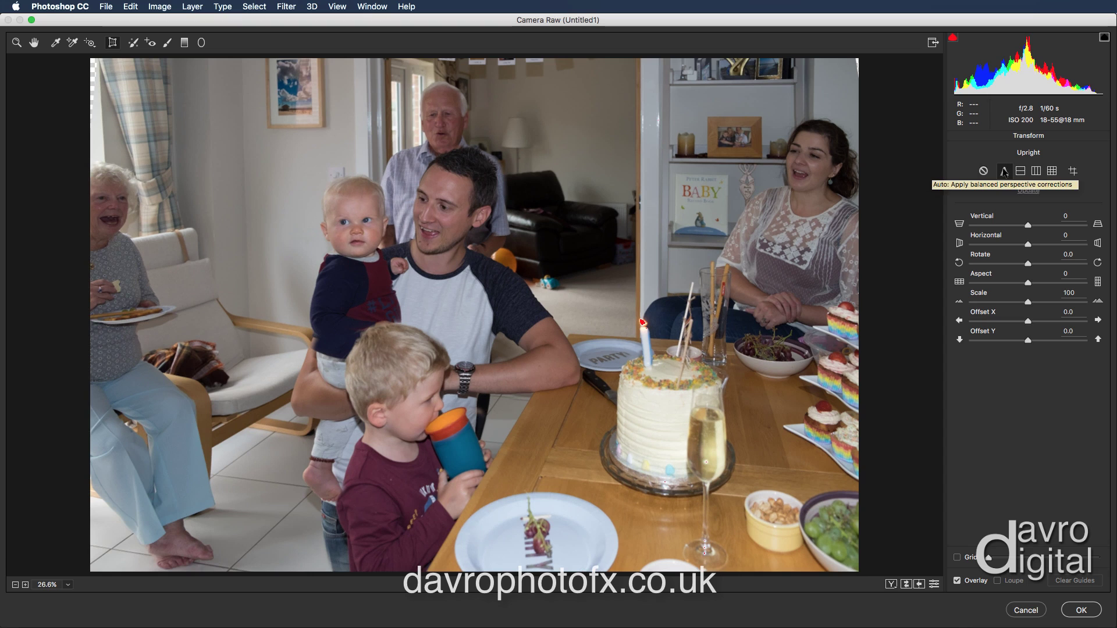
pyautogui.click(983, 171)
pyautogui.click(1005, 172)
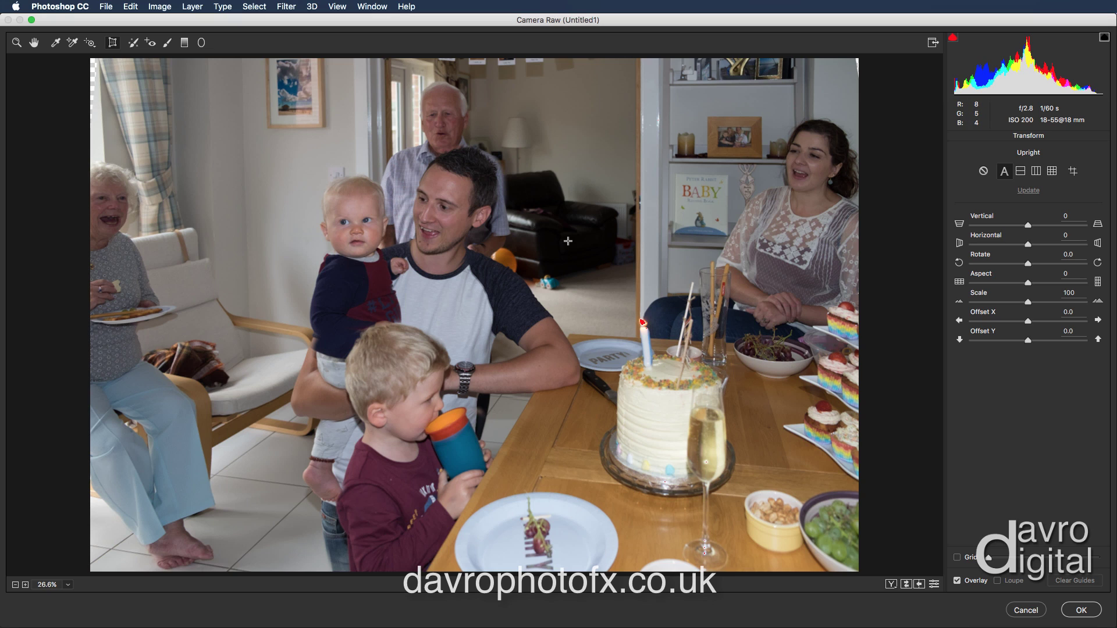
pyautogui.press('h')
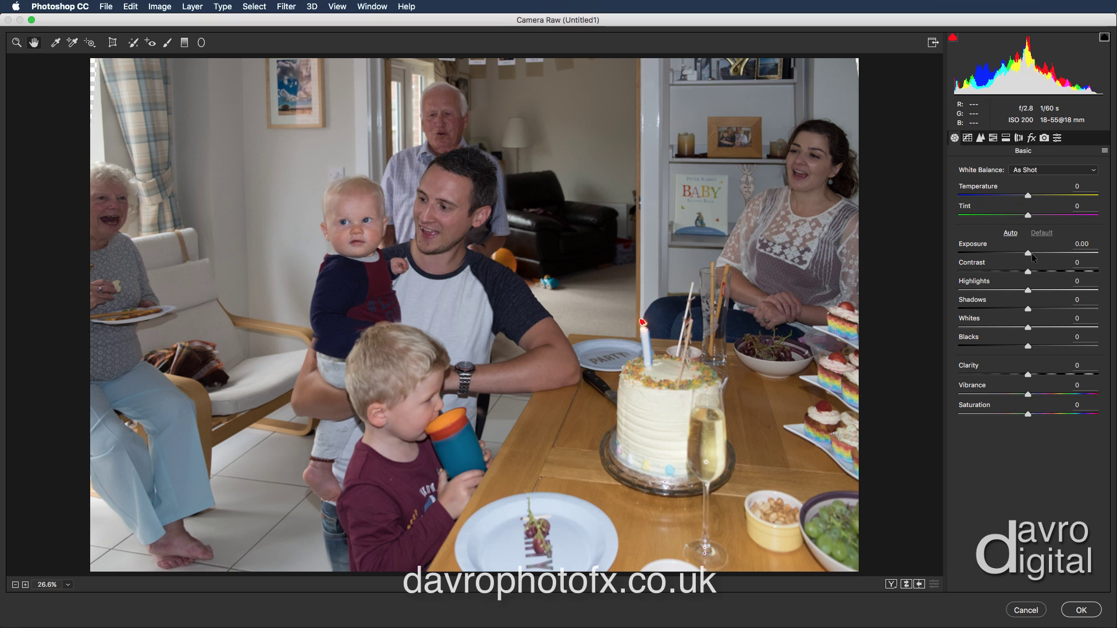
# Step: Set Exposure +0.50, Shadows +18, Highlights -14, Clarity +15, Vibrance +25, then apply the filter
pyautogui.moveTo(1028, 254); pyautogui.dragTo(1035, 254)
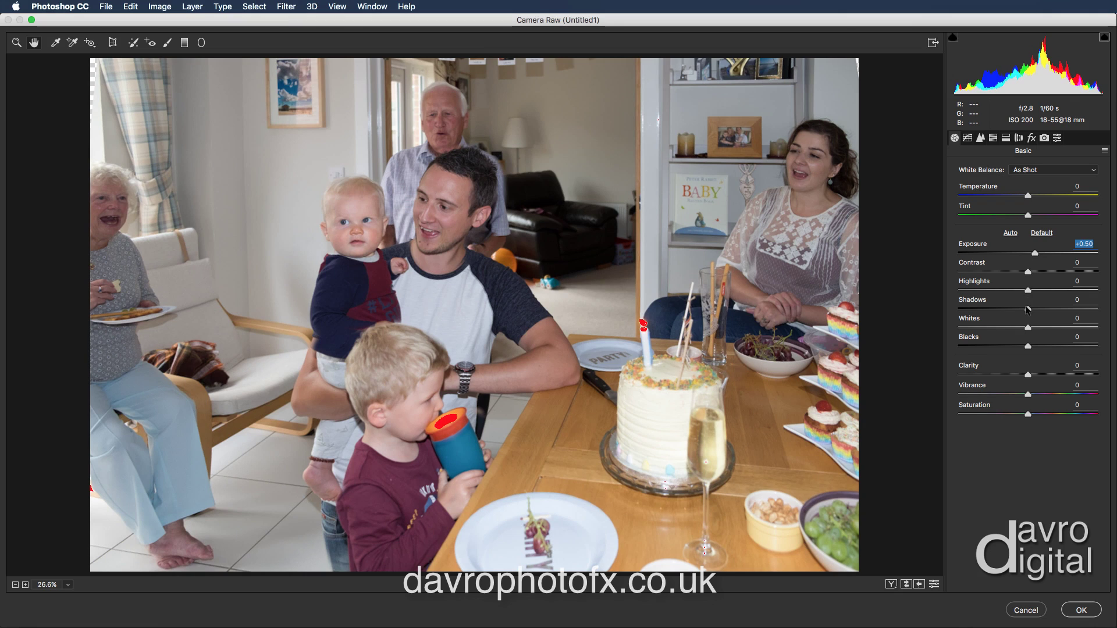
pyautogui.moveTo(1028, 309)
pyautogui.mouseDown()
pyautogui.moveTo(1045, 310)
pyautogui.moveTo(1028, 292)
pyautogui.mouseUp()
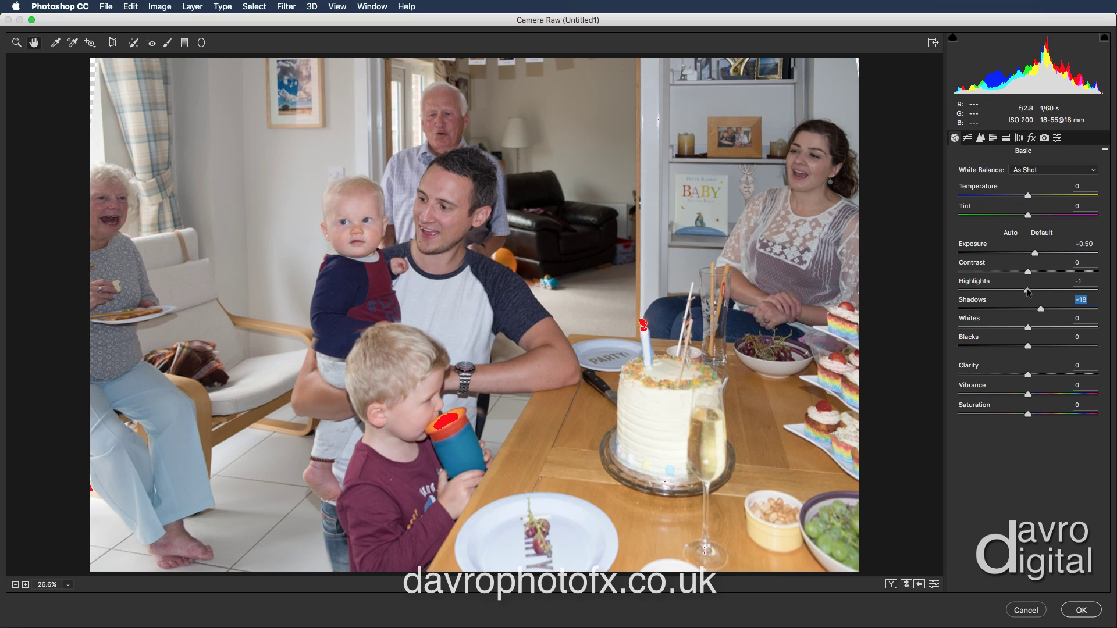
pyautogui.moveTo(1028, 292); pyautogui.dragTo(1019, 293)
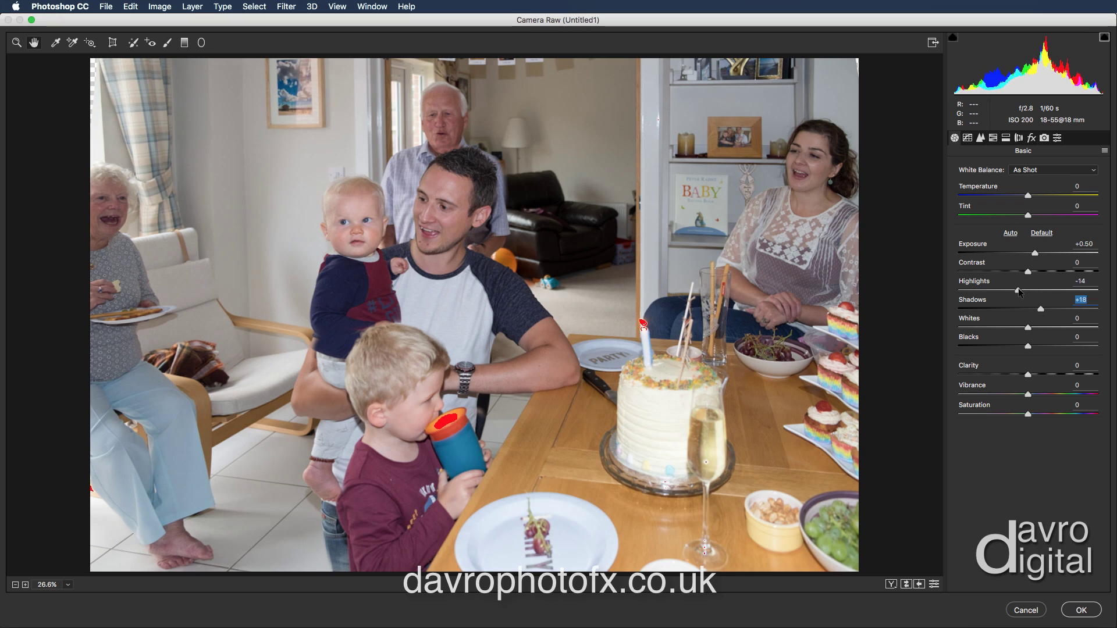
pyautogui.moveTo(1027, 375); pyautogui.dragTo(1038, 376)
pyautogui.moveTo(1040, 375)
pyautogui.mouseDown()
pyautogui.moveTo(1032, 395)
pyautogui.moveTo(1046, 396)
pyautogui.mouseUp()
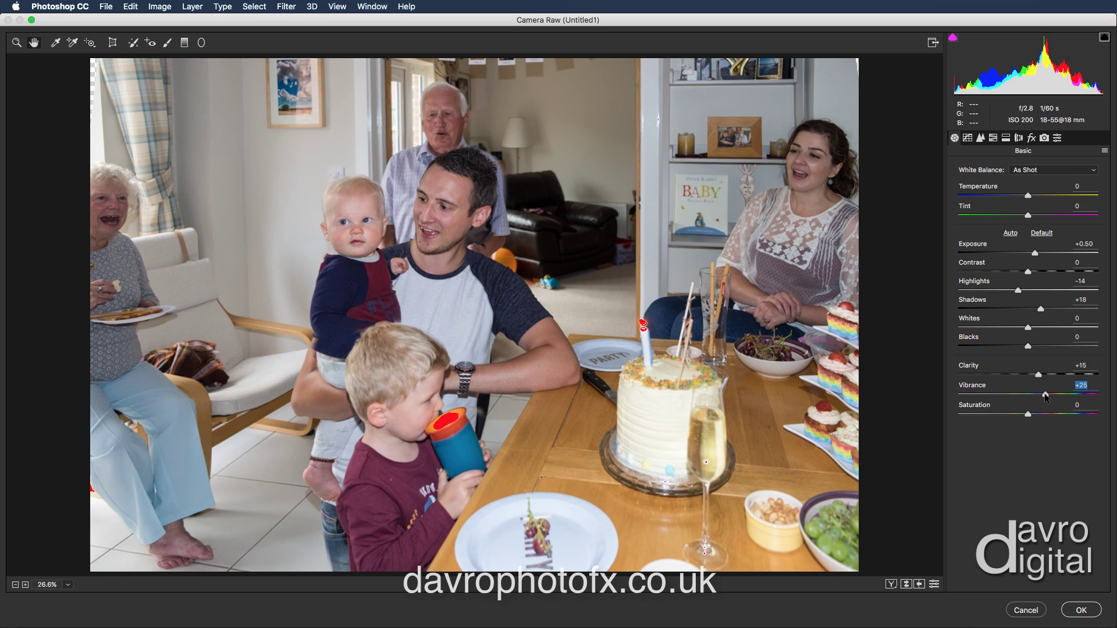
pyautogui.click(1080, 611)
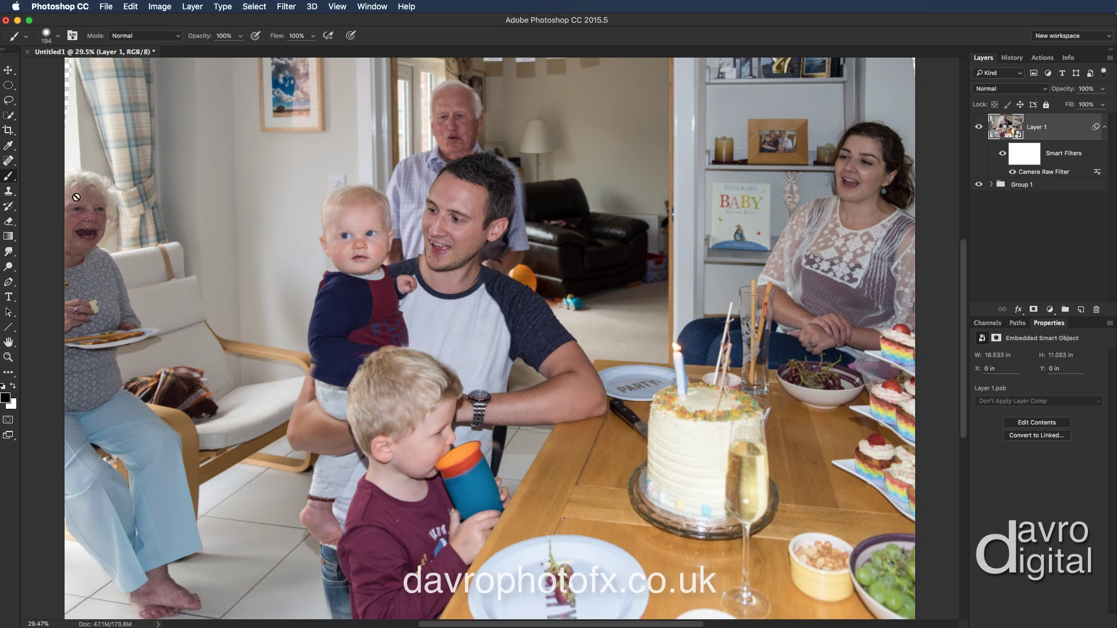
# Step: Clone Stamp wall texture onto a new Layer 2, covering the transparent strip along the left edge
pyautogui.click(10, 192)
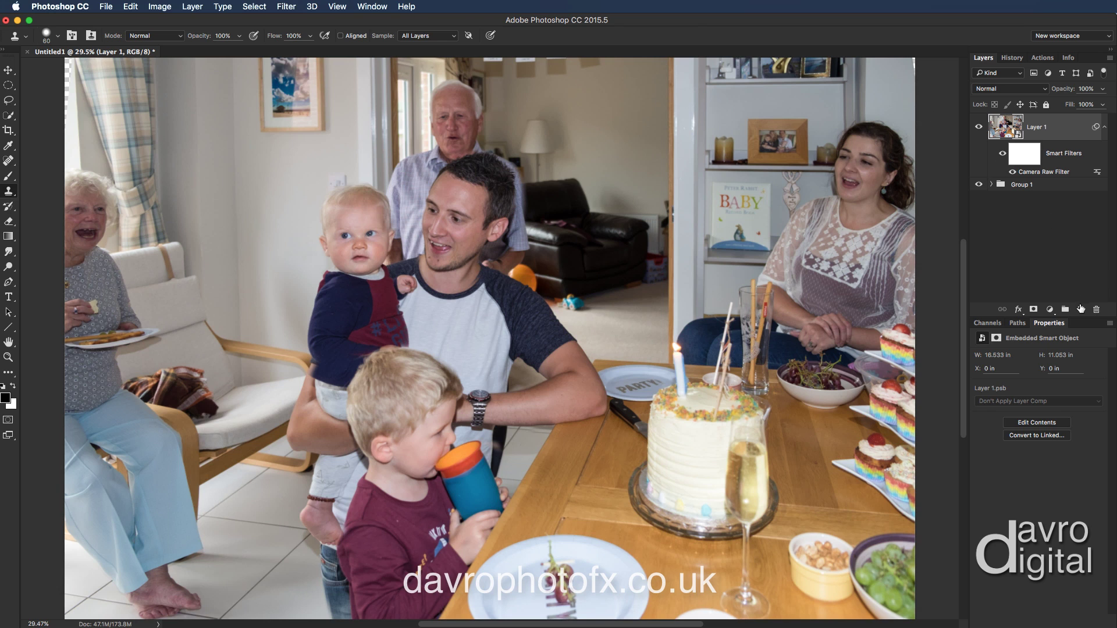
pyautogui.click(1081, 310)
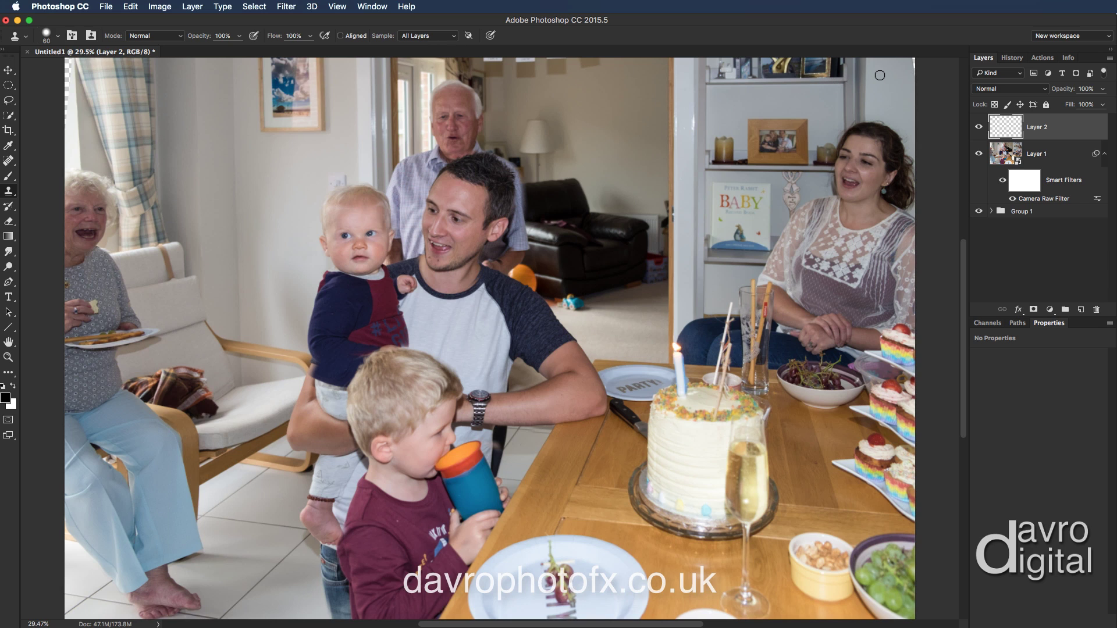
pyautogui.press(']')
pyautogui.press(']')
pyautogui.press(']')
pyautogui.press('alt')
pyautogui.keyDown('alt'); pyautogui.click(899, 73); pyautogui.keyUp('alt')
pyautogui.press('[')
pyautogui.press('[')
pyautogui.keyDown('alt'); pyautogui.click(70, 137); pyautogui.keyUp('alt')
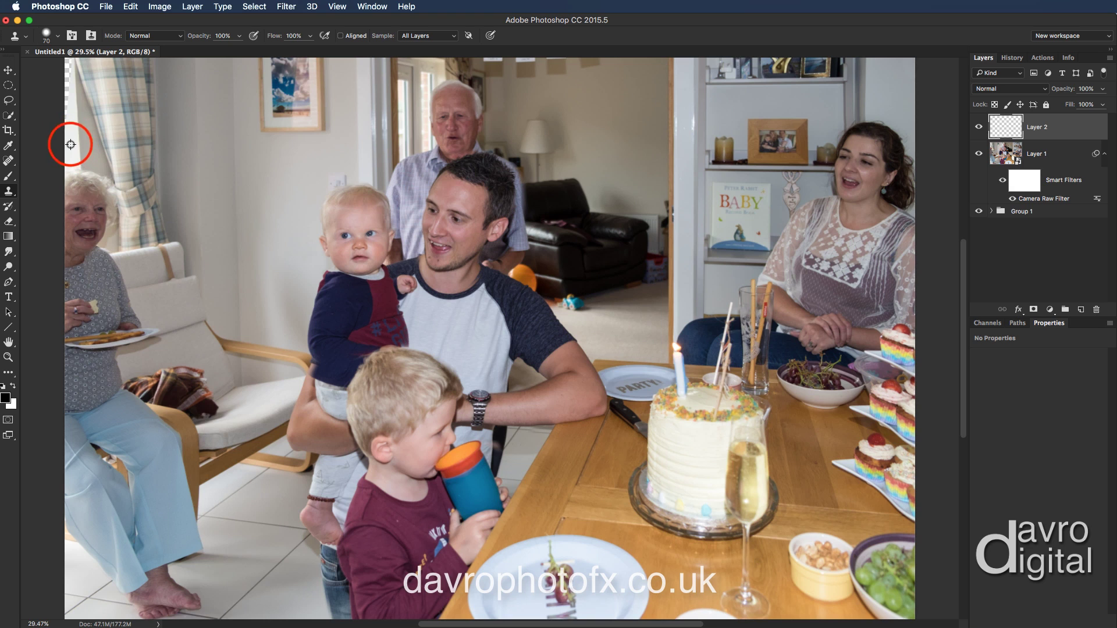
pyautogui.moveTo(70, 139); pyautogui.dragTo(65, 58)
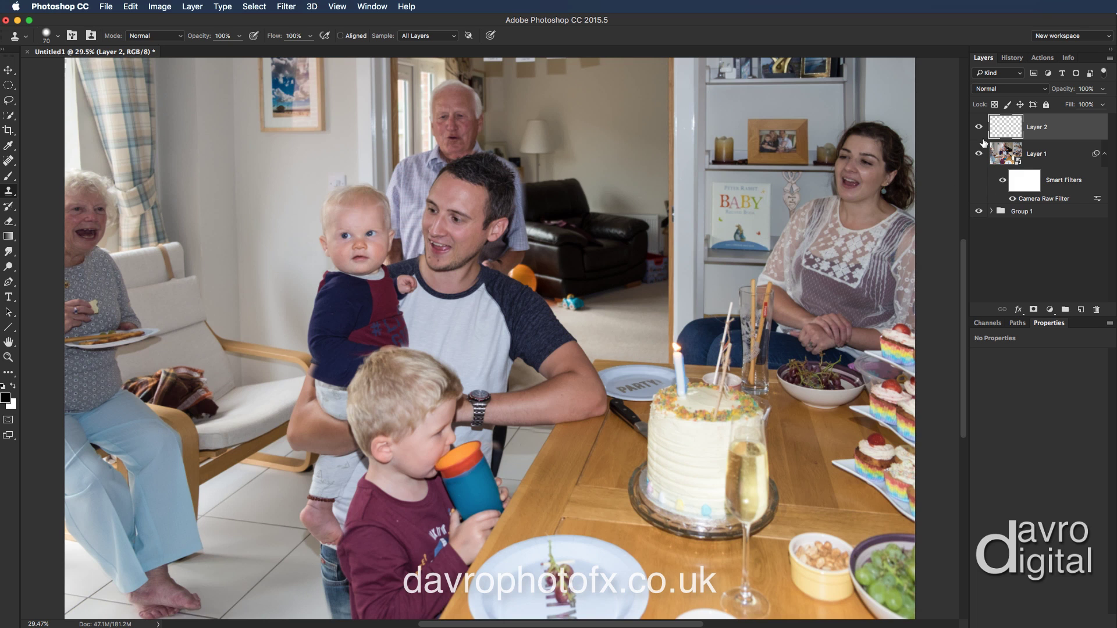
pyautogui.moveTo(980, 156); pyautogui.dragTo(981, 133)
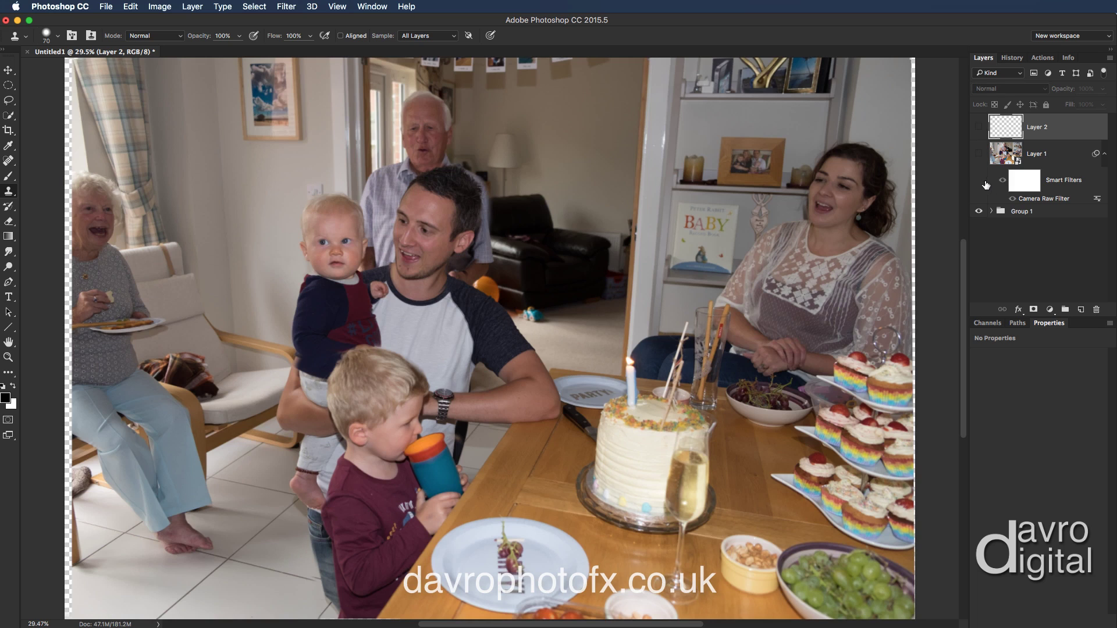
pyautogui.click(992, 212)
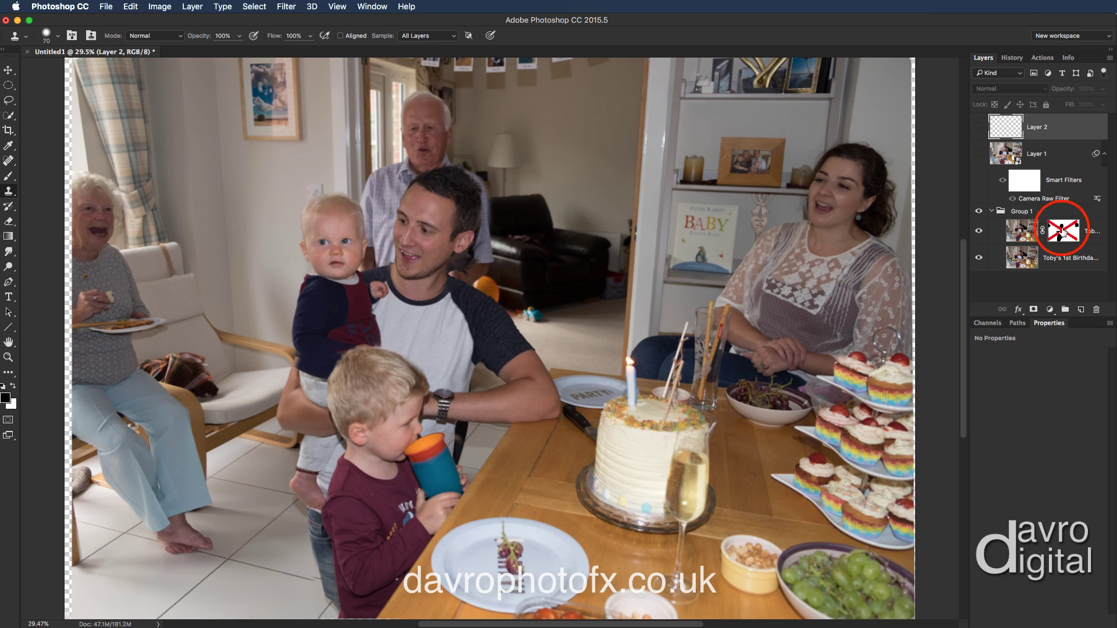
pyautogui.keyDown('shift'); pyautogui.click(1062, 233); pyautogui.keyUp('shift')
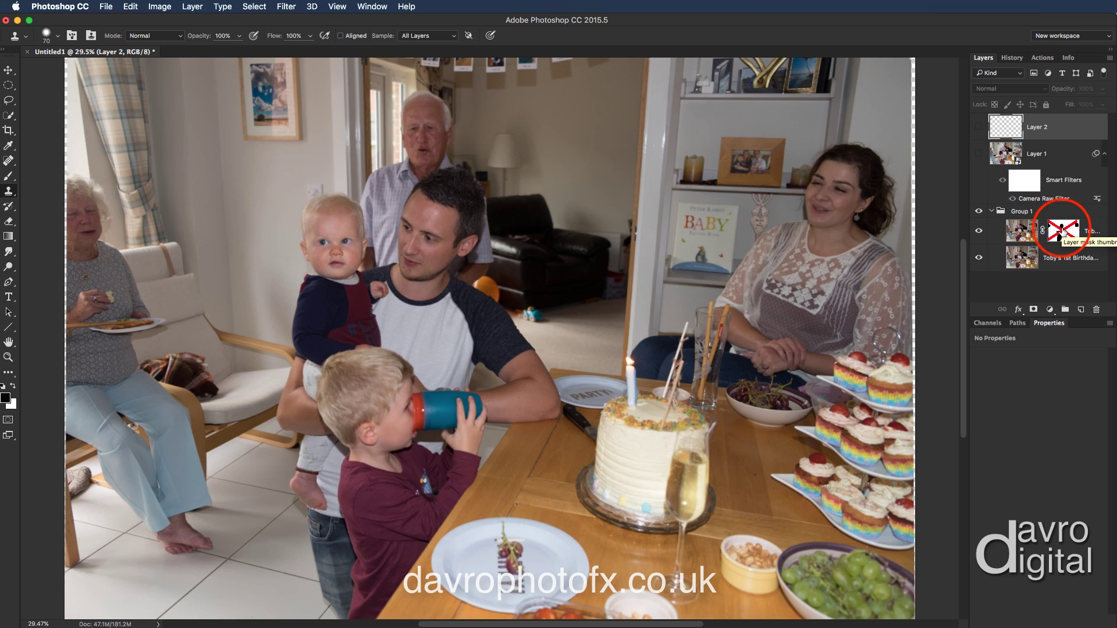
pyautogui.keyDown('shift'); pyautogui.click(1062, 232); pyautogui.keyUp('shift')
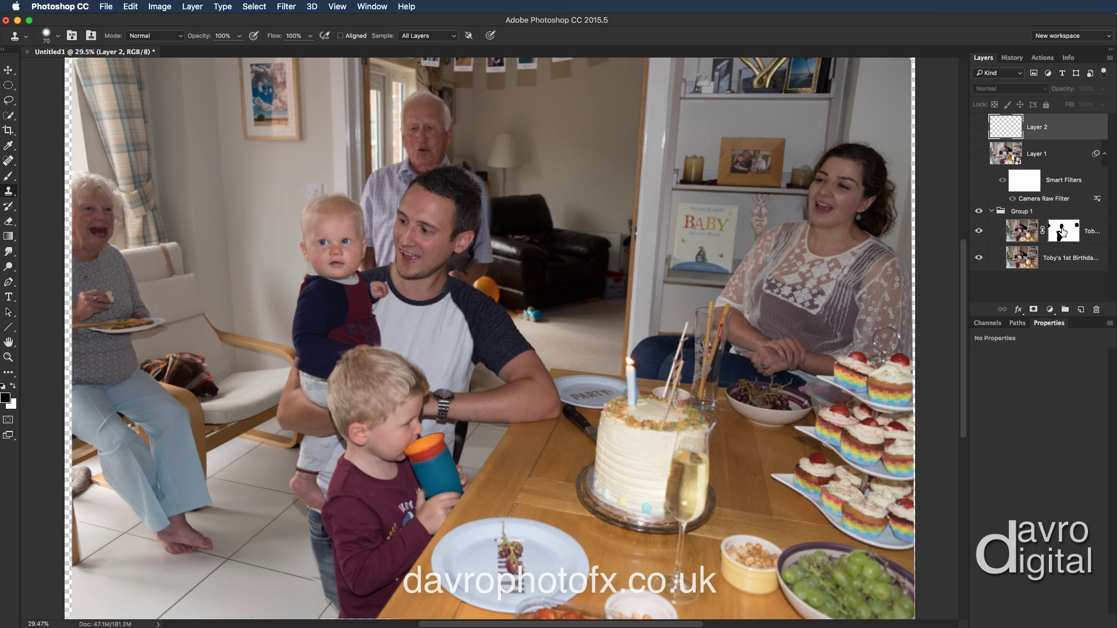
pyautogui.click(979, 231)
pyautogui.click(979, 231)
pyautogui.click(980, 232)
pyautogui.click(980, 233)
pyautogui.click(992, 211)
pyautogui.click(979, 153)
pyautogui.click(979, 128)
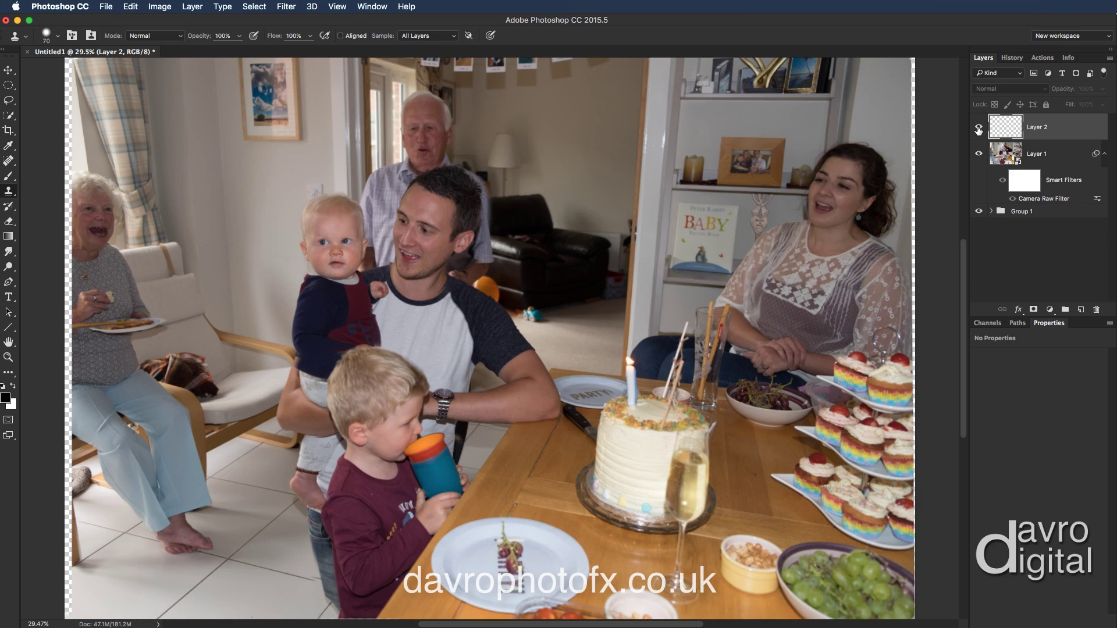
pyautogui.click(978, 128)
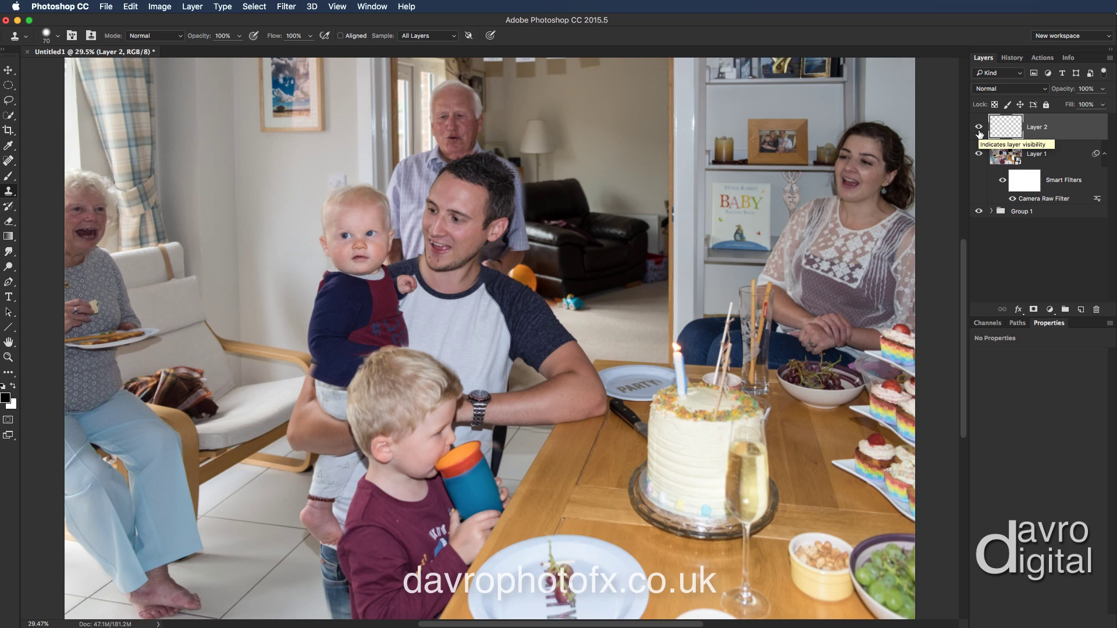